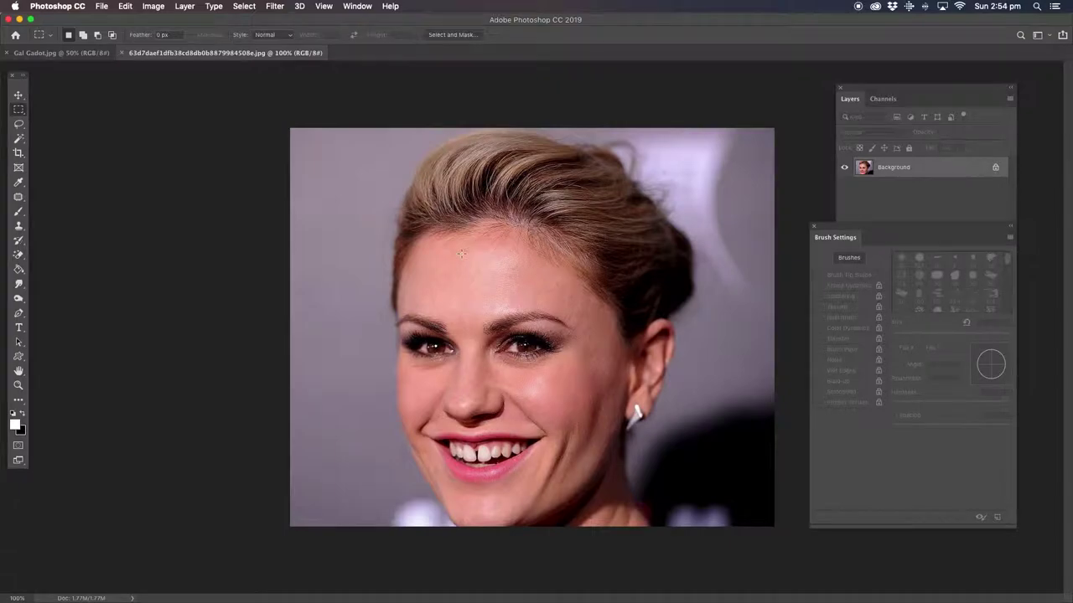
Zoom in on the mouth to 500% so the front-teeth gap fills the view.
left_click(18, 385)
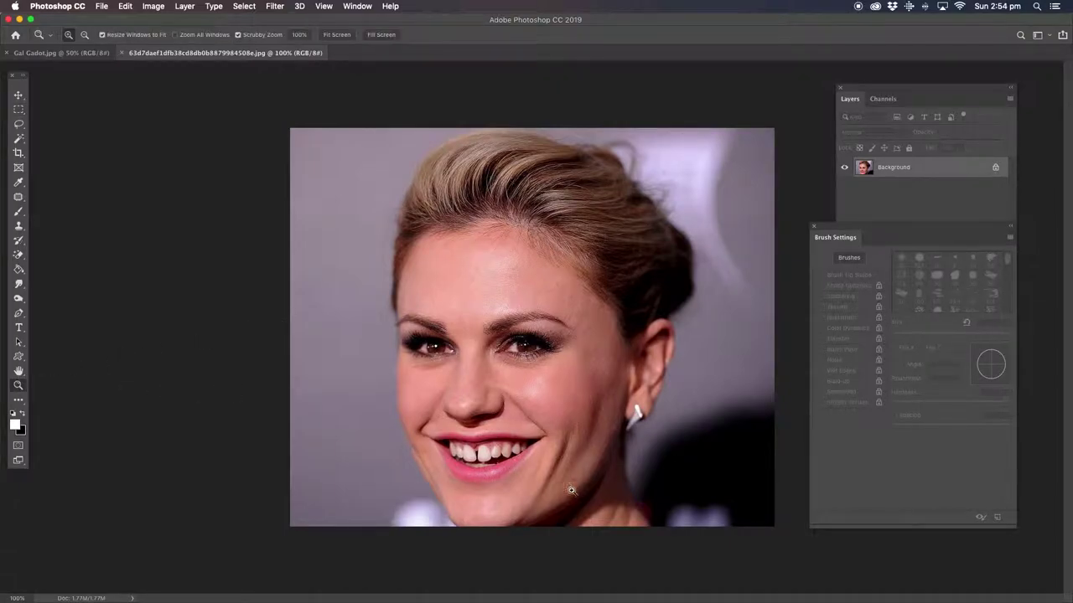
left_click(516, 491)
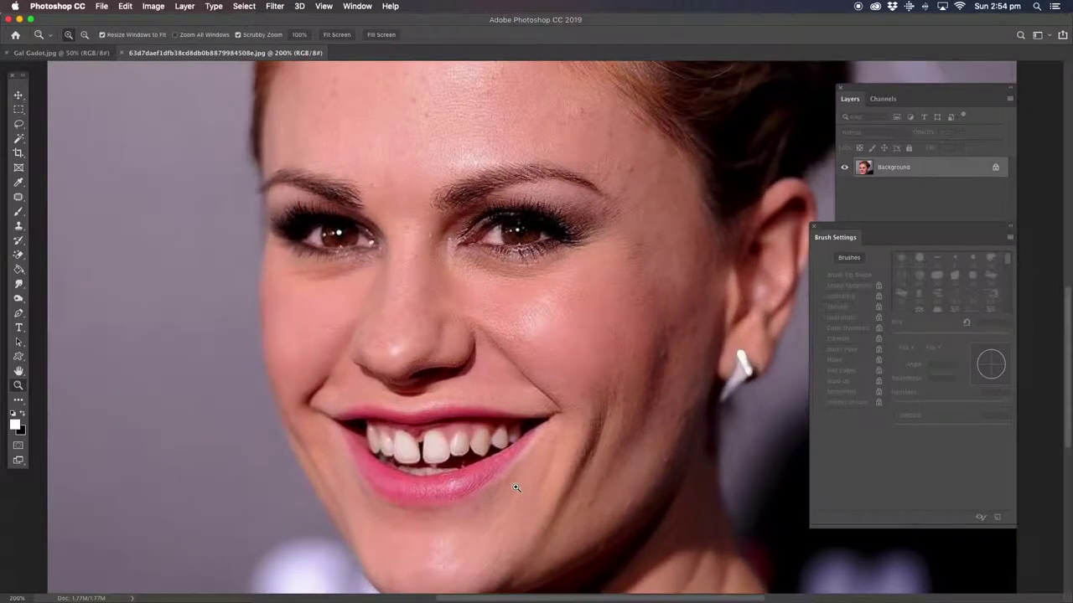
left_click(439, 503)
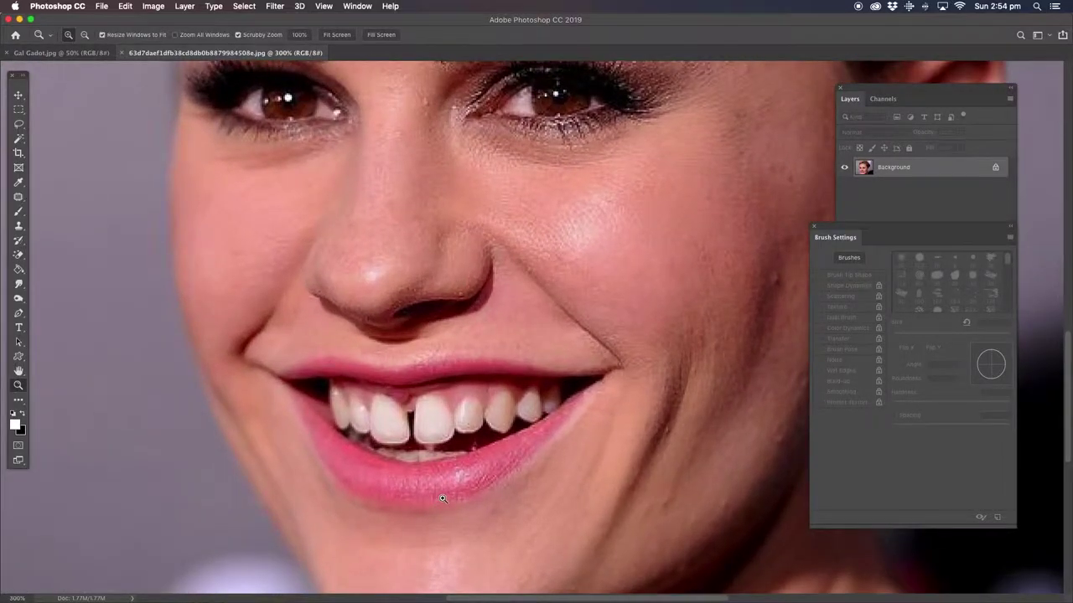
left_click(443, 500)
scroll(445, 363, "down", 3)
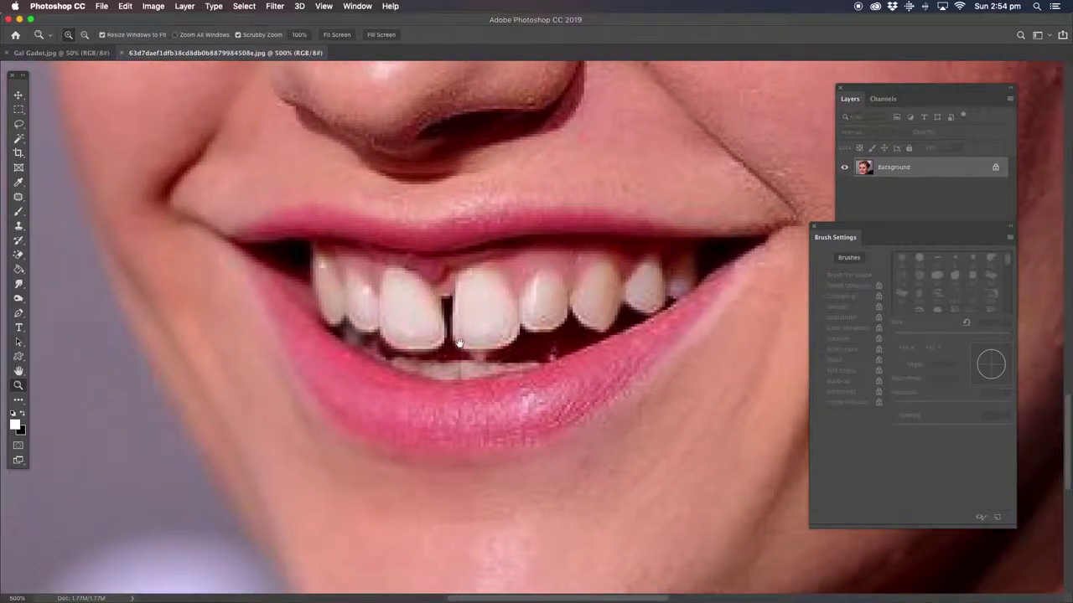
left_click_drag(20, 256, 49, 255)
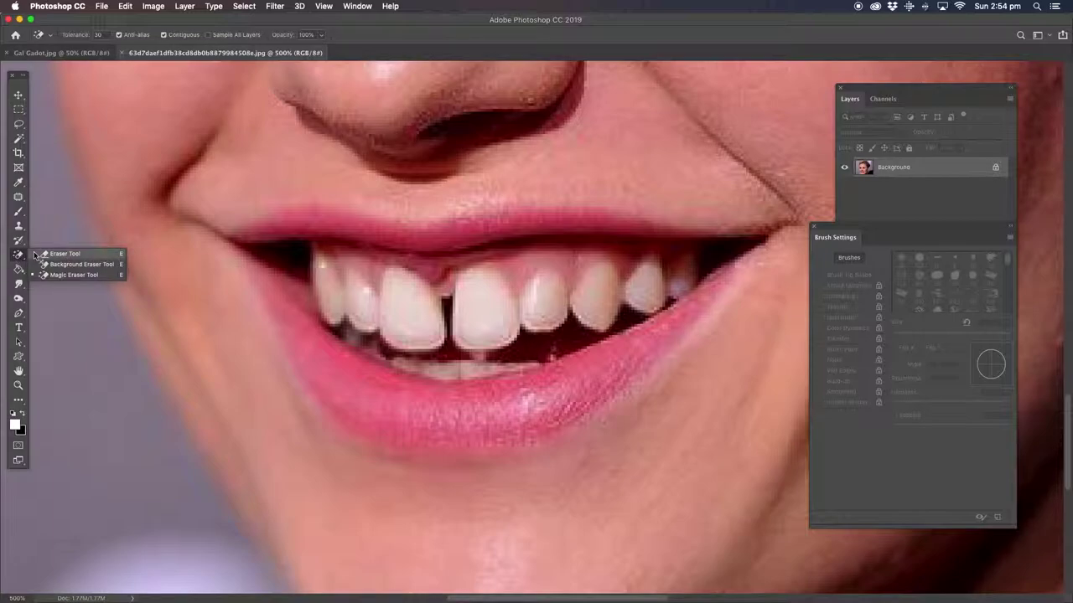
Clone-stamp at 6 px from a sampled tooth to fill the dark front-teeth gap.
left_click(16, 226)
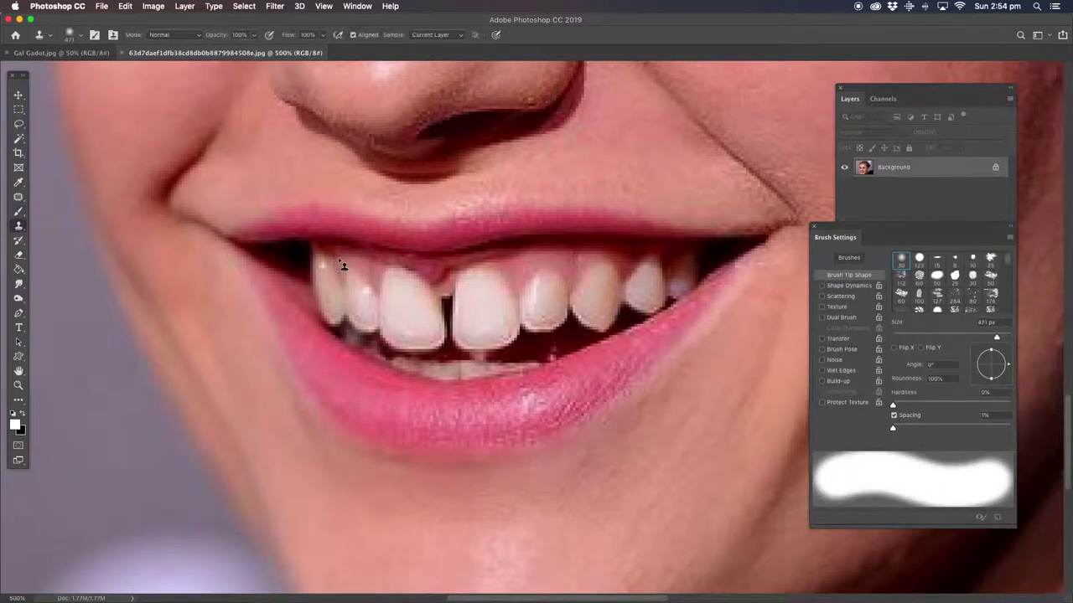
left_click(419, 320, "alt")
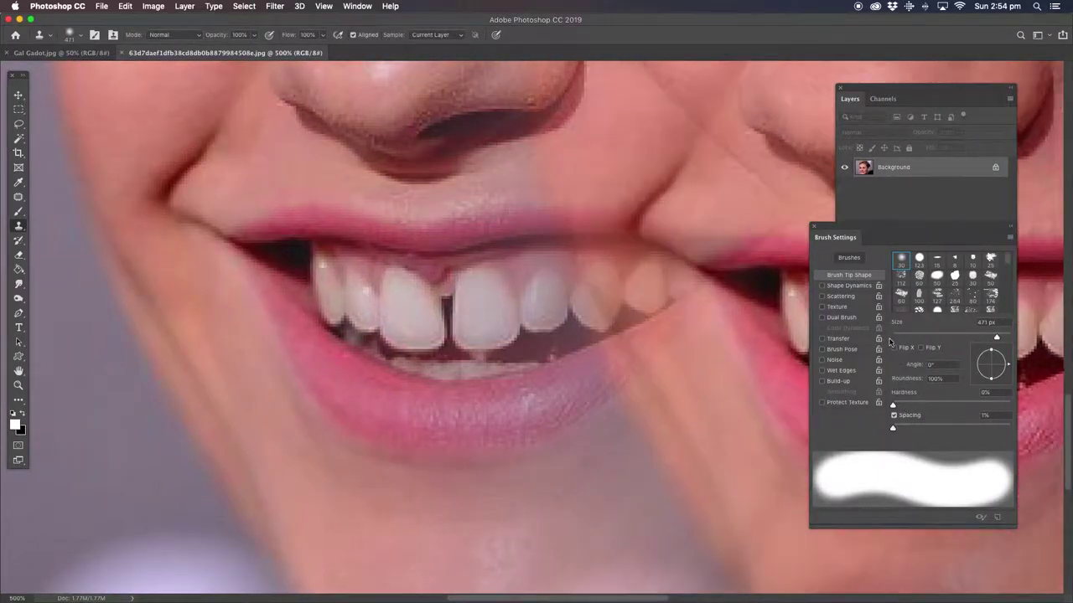
left_click_drag(996, 337, 895, 337)
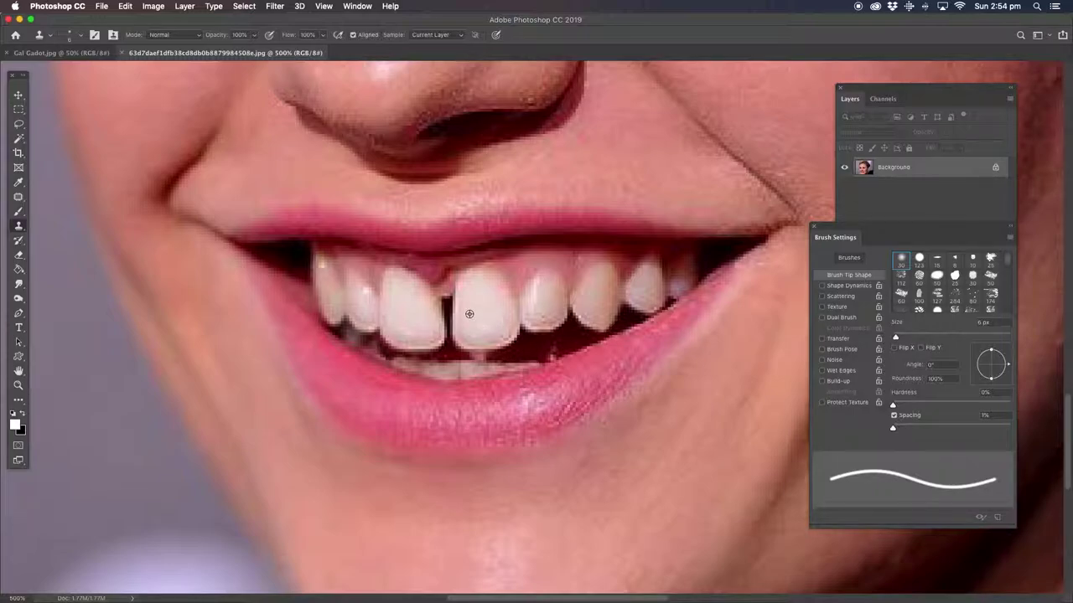
left_click_drag(458, 320, 458, 343)
mouse_move(459, 348)
left_mouse_down()
mouse_move(467, 285)
mouse_move(463, 339)
left_mouse_up()
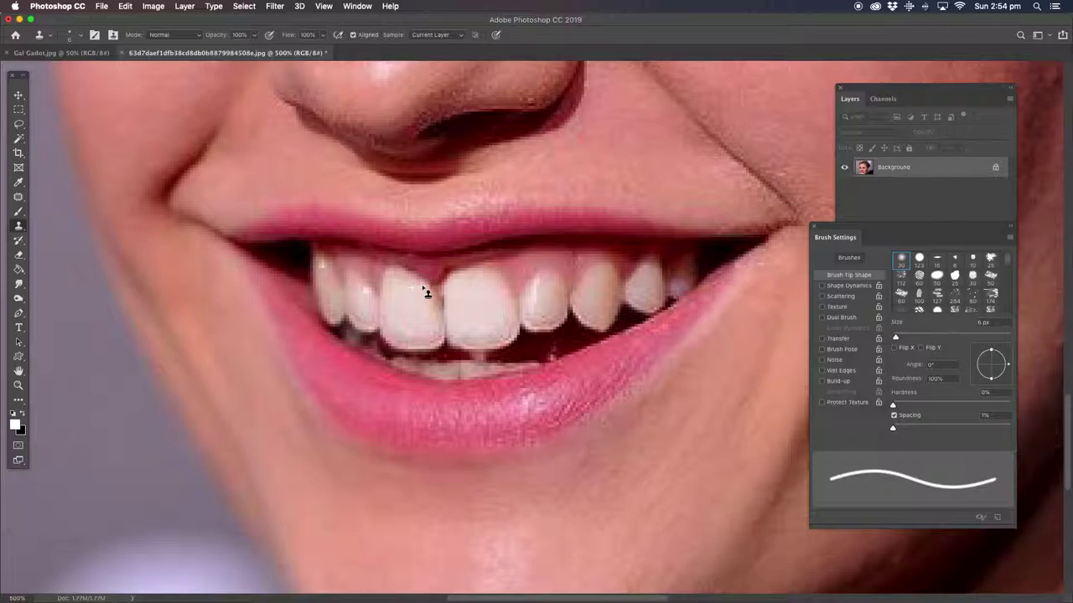
left_click_drag(435, 315, 412, 283)
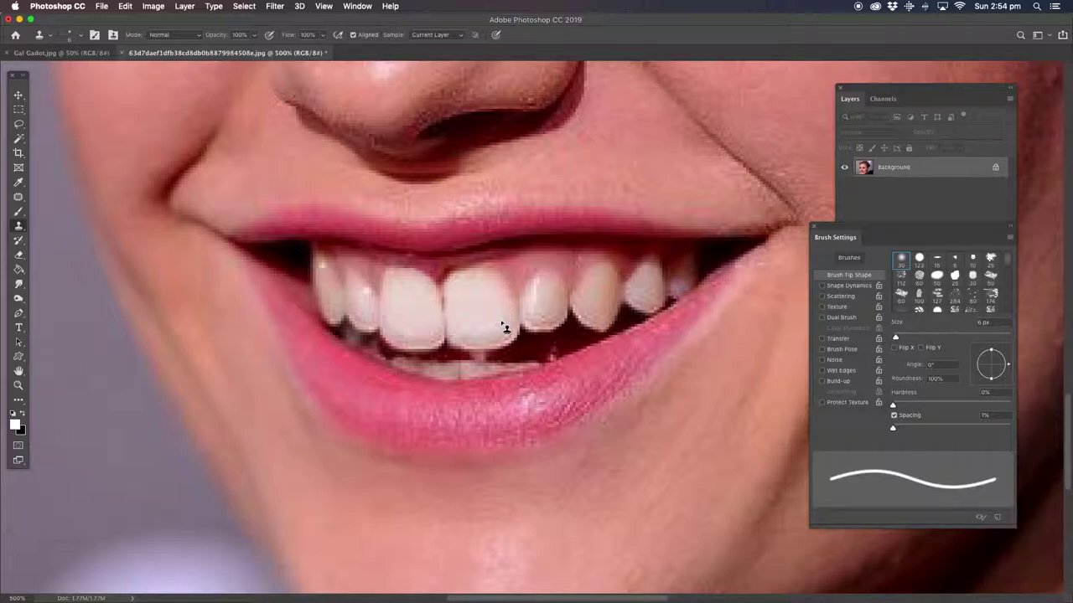
Clone clean tooth texture along the lower tooth edges and under the right tooth.
left_click_drag(514, 343, 470, 345)
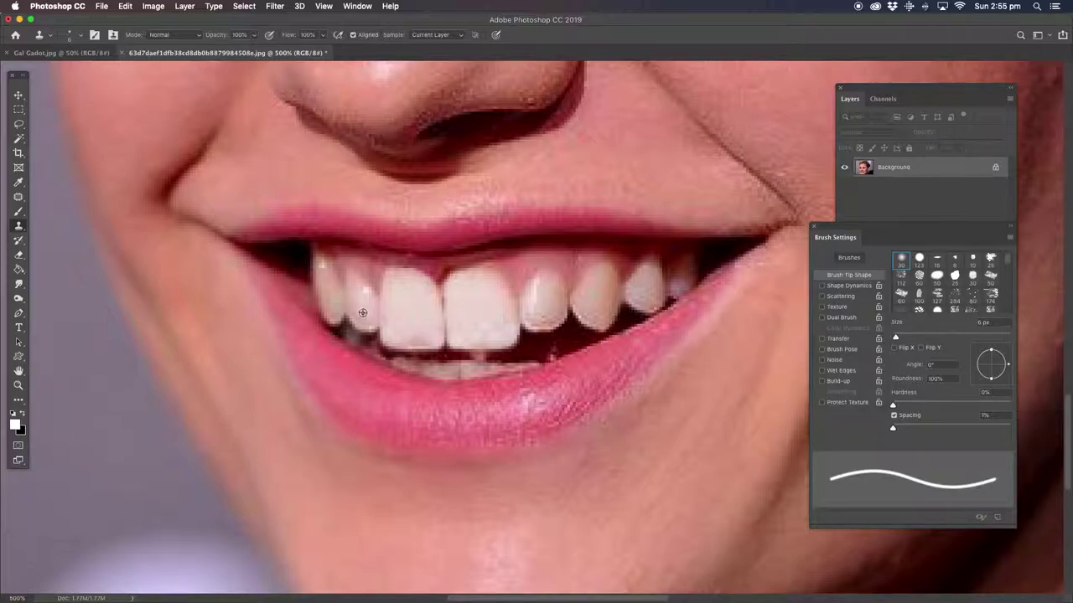
left_click_drag(369, 329, 376, 339)
left_click_drag(358, 332, 375, 335)
left_click_drag(557, 328, 562, 335)
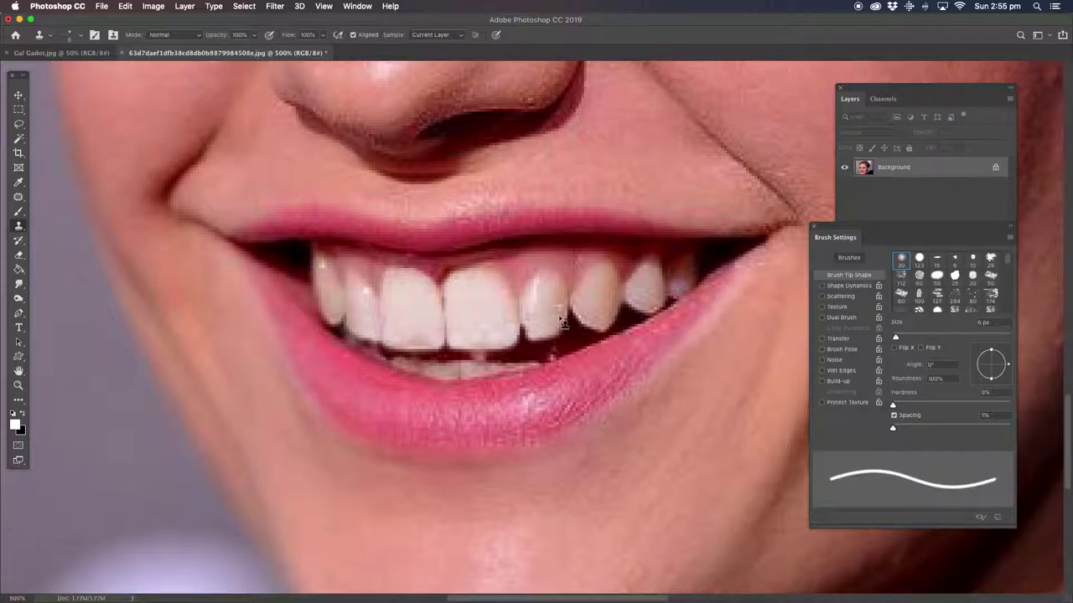
left_click_drag(533, 339, 564, 339)
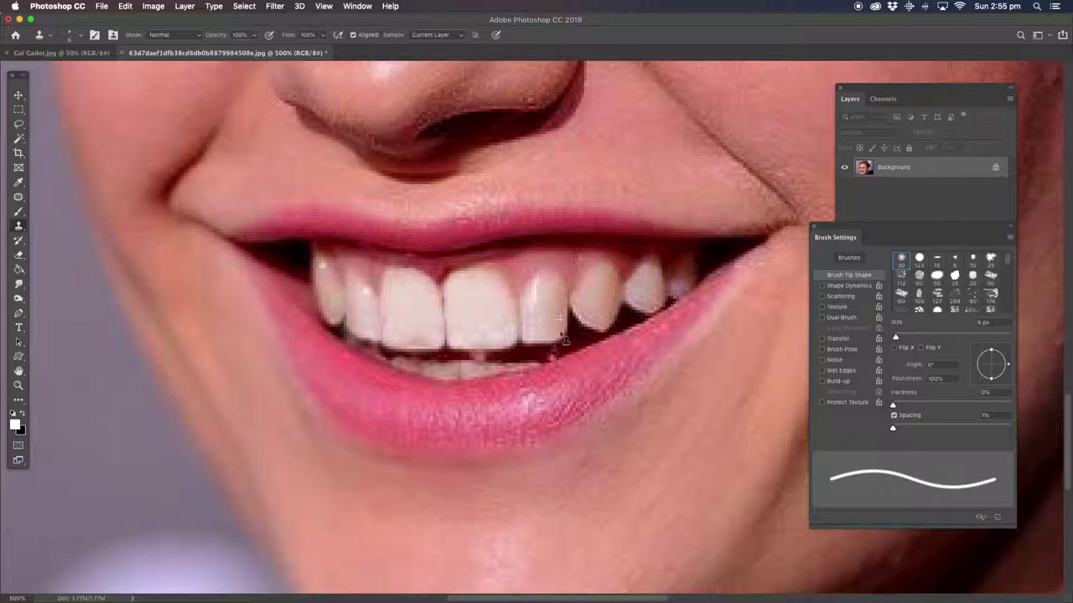
left_click_drag(601, 322, 582, 324)
left_click_drag(645, 306, 619, 305)
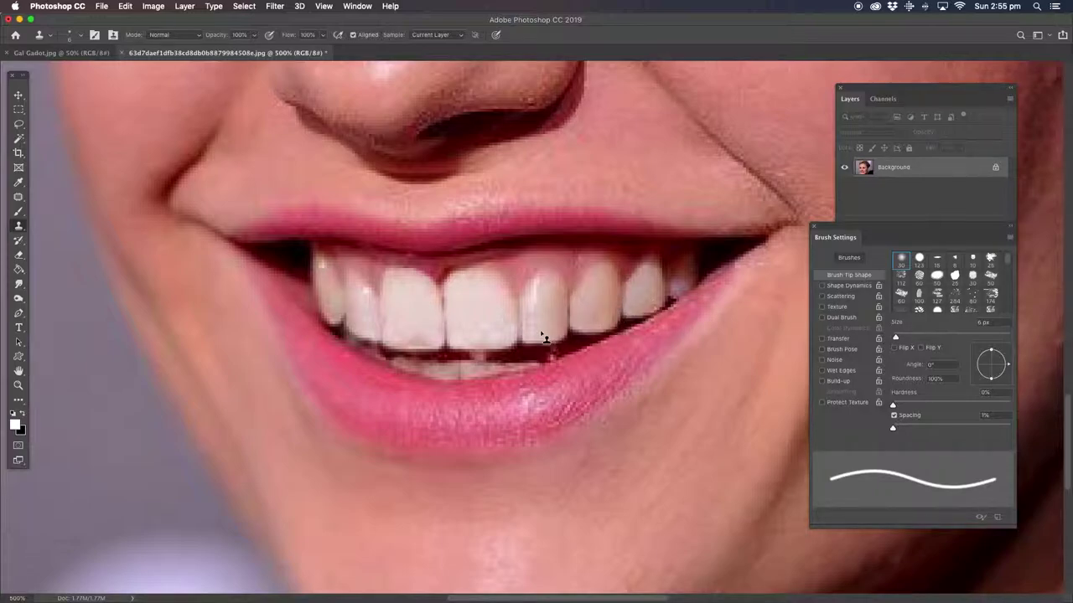
left_click(20, 384)
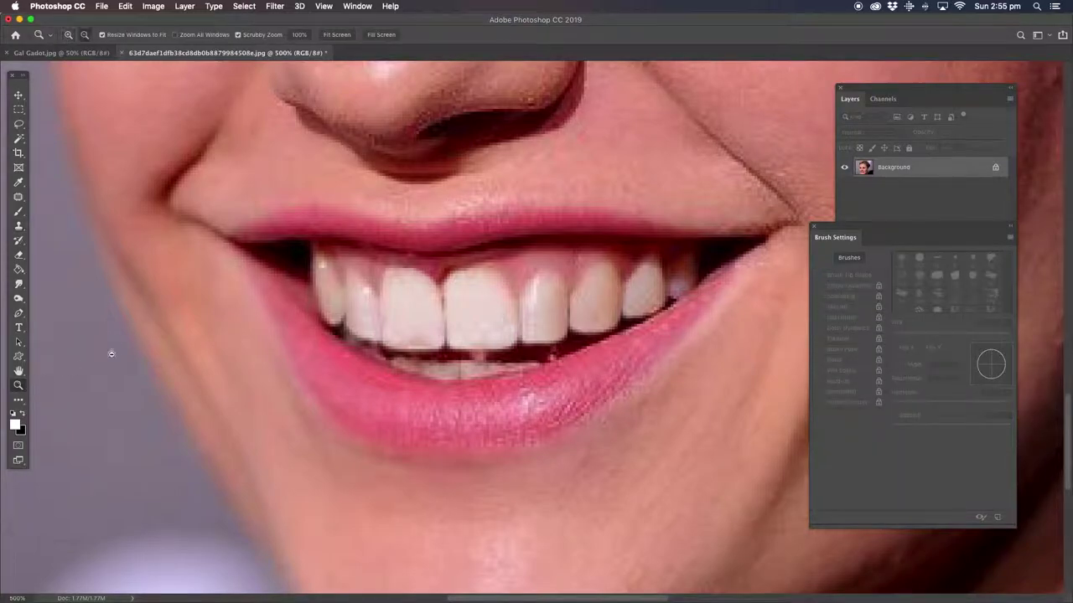
Zoom out to review the repaired teeth against the face, then zoom back in.
left_click(483, 311, "alt")
left_click(521, 308, "alt")
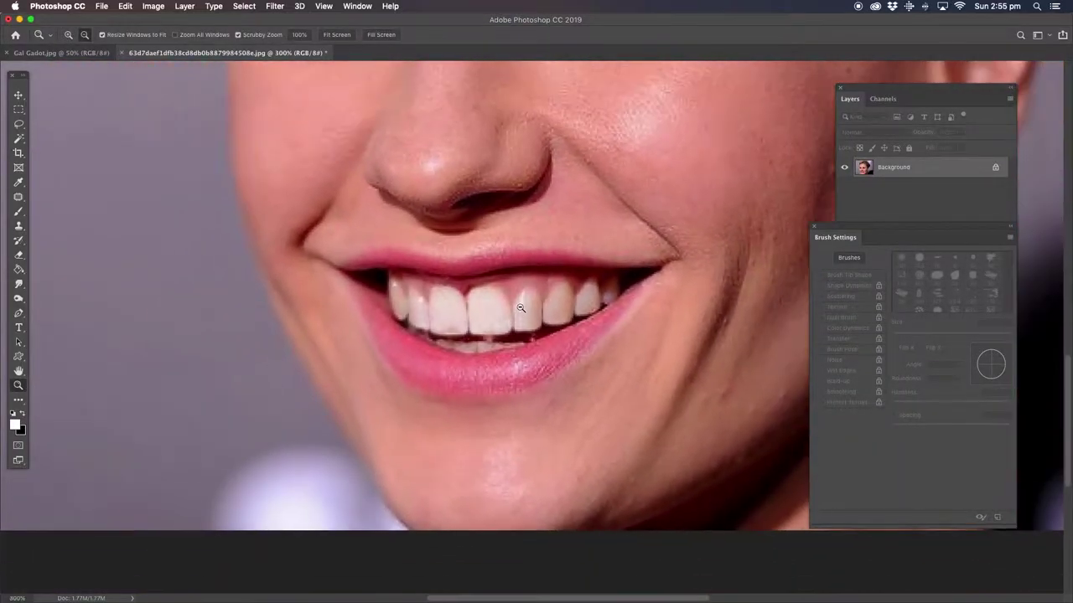
left_click(548, 255, "alt")
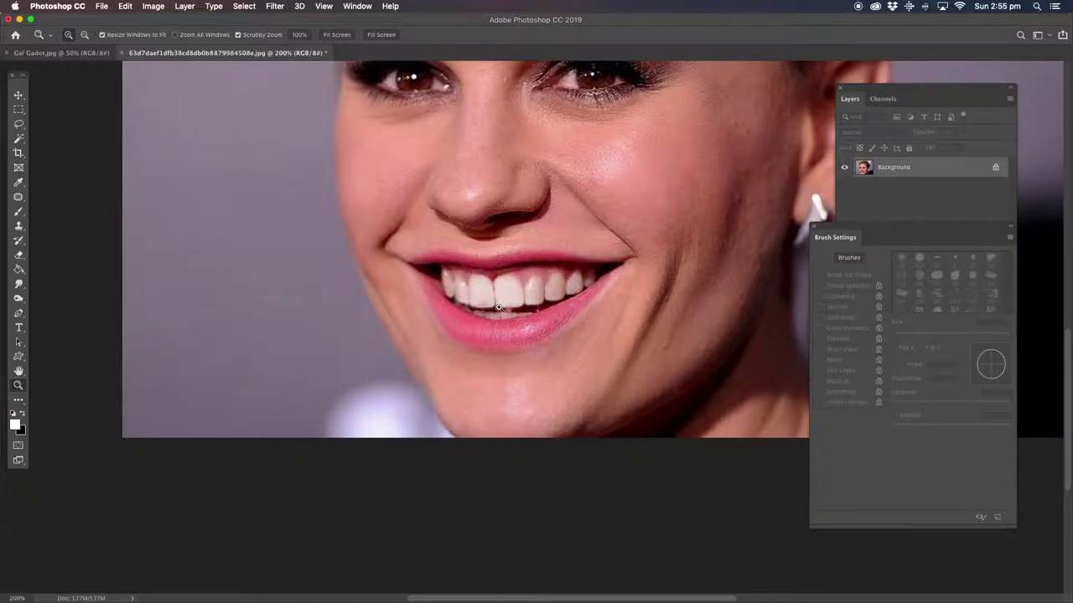
left_click(497, 307)
left_click(498, 307)
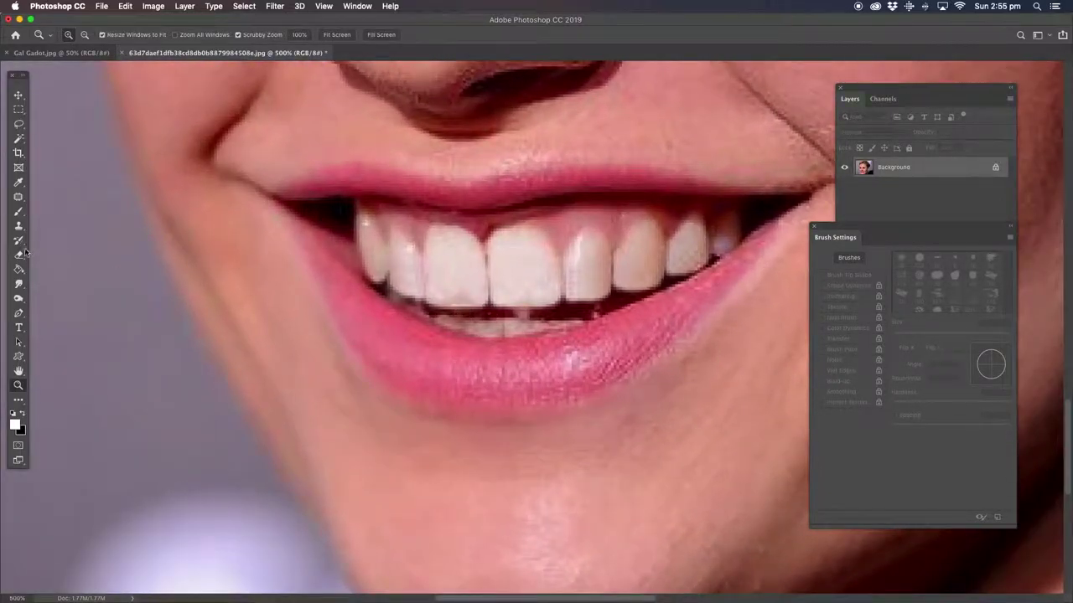
left_click(18, 226)
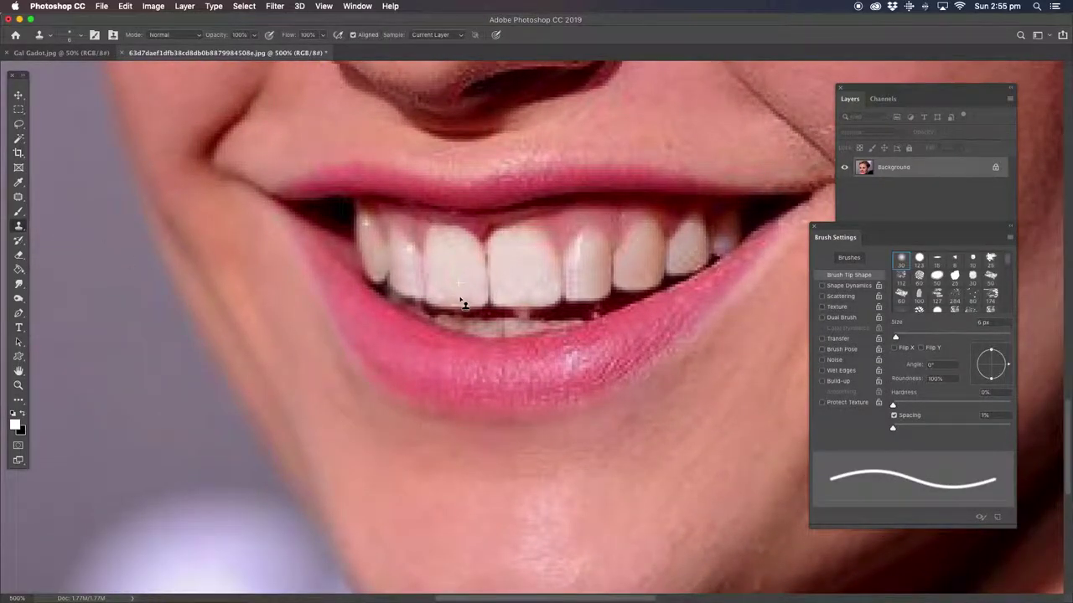
Reframe on the teeth and clone-stamp the front tooth edge just below the gum.
left_click(18, 383)
left_click(514, 288, "alt")
left_click(556, 283, "alt")
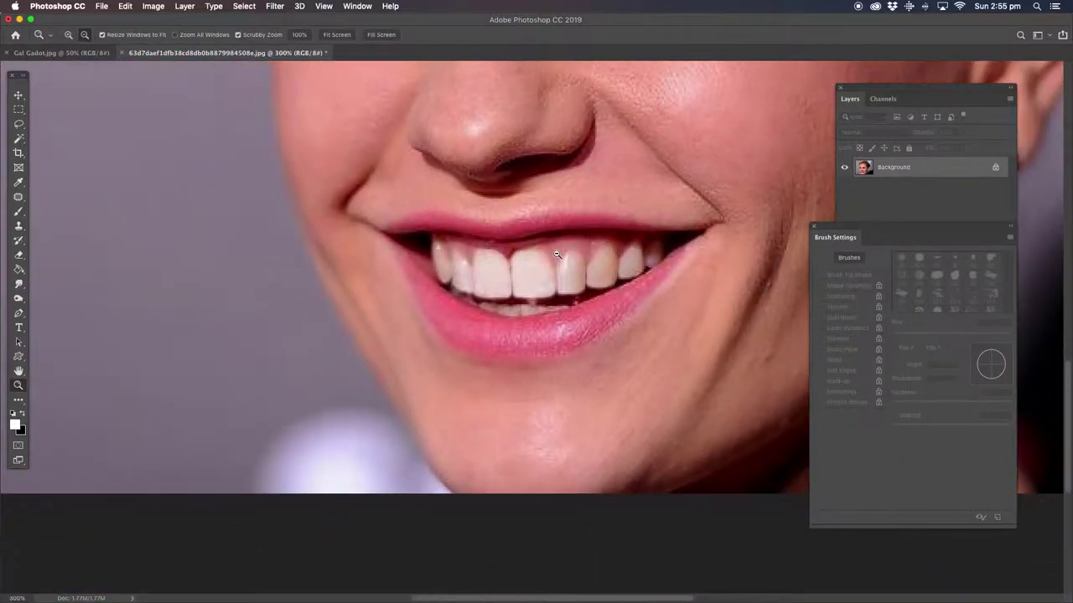
left_click(623, 216, "alt")
left_click_drag(623, 215, 485, 363)
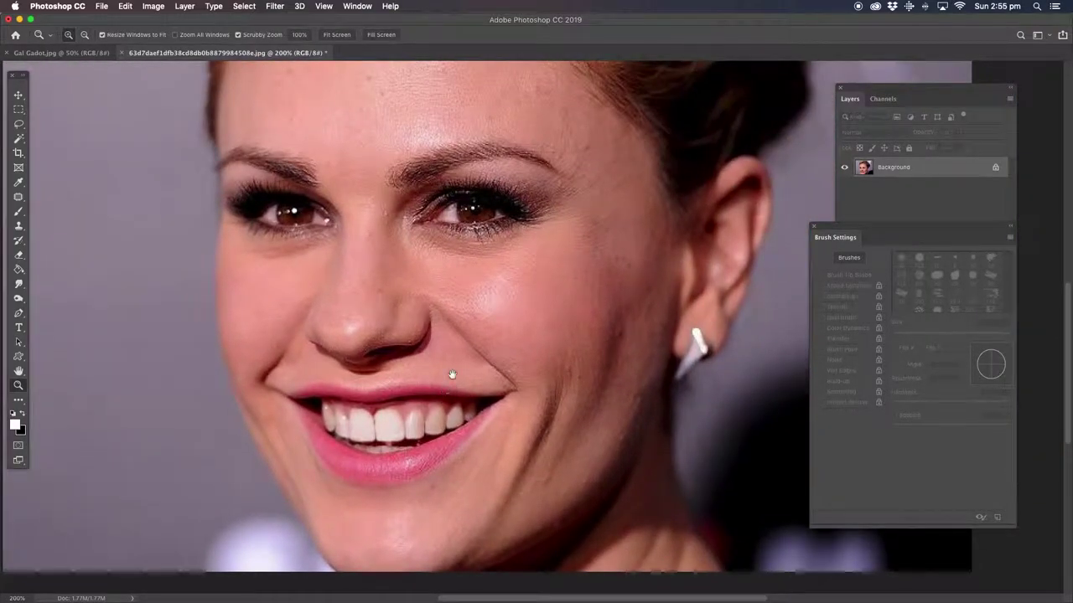
mouse_move(421, 240)
left_mouse_down()
mouse_move(413, 268)
mouse_move(424, 242)
left_mouse_up()
left_click(425, 420)
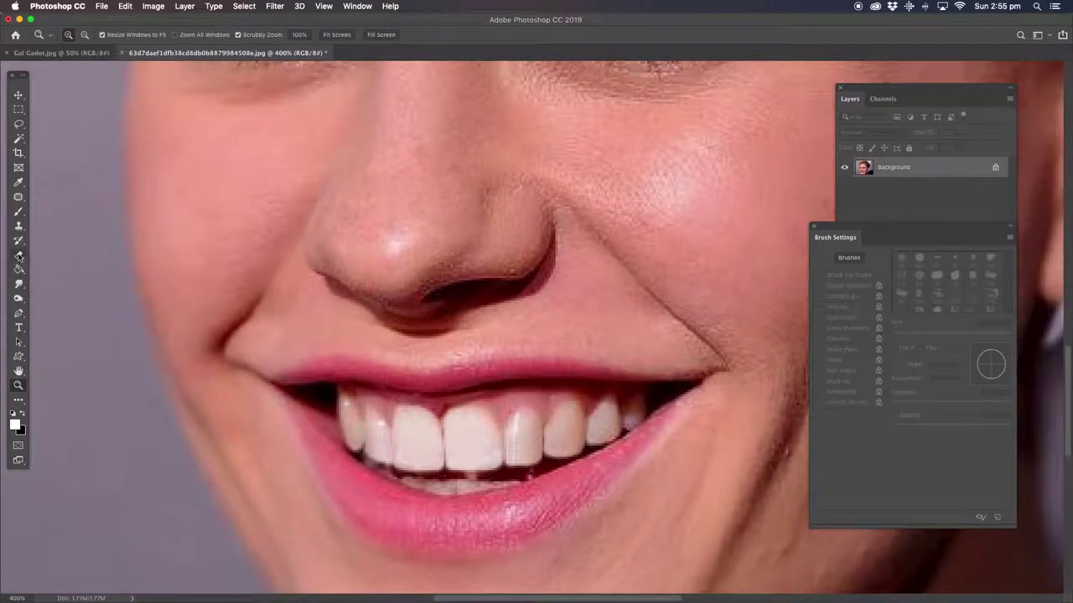
left_click(18, 227)
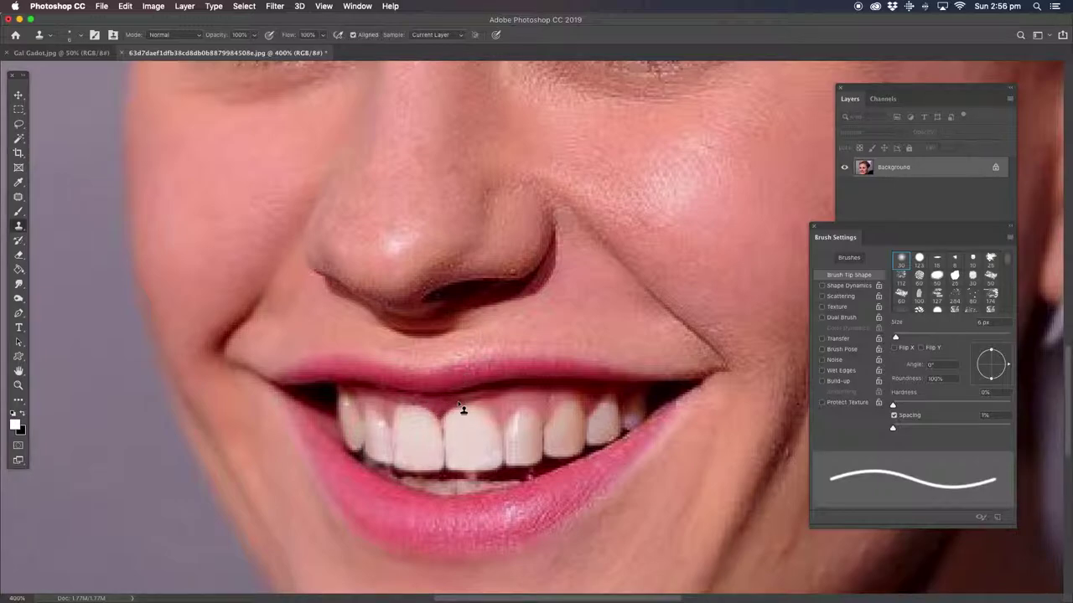
left_click_drag(471, 408, 445, 415)
right_click(19, 197)
Patch the dark gum spot between the front teeth with clean gum texture.
left_click(76, 211)
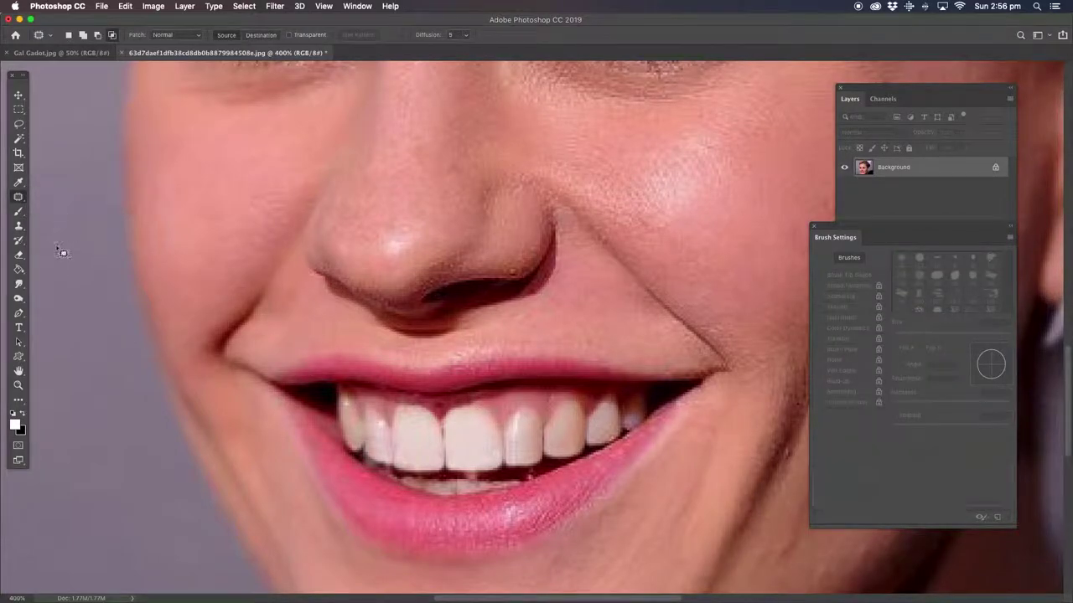
left_click(18, 385)
left_click(449, 419)
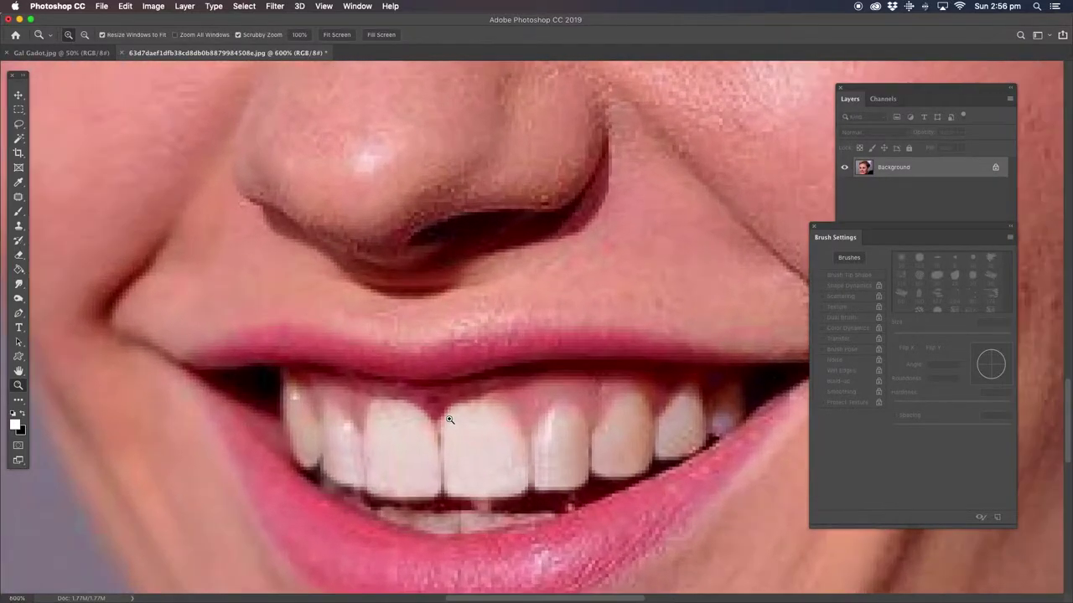
left_click(19, 198)
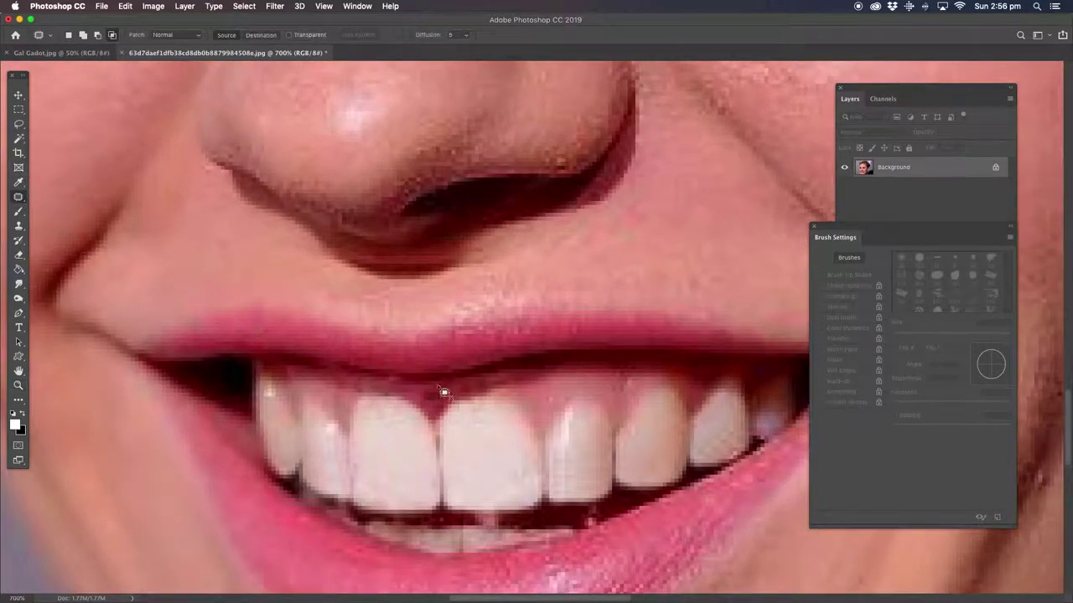
mouse_move(435, 390)
left_mouse_down()
mouse_move(557, 391)
mouse_move(480, 387)
left_mouse_up()
mouse_move(533, 396)
left_mouse_down()
mouse_move(500, 403)
mouse_move(545, 408)
left_mouse_up()
left_click(507, 383)
Patch the remaining gum areas above the teeth and zoom out to review.
left_click_drag(429, 400, 429, 401)
left_click(494, 392)
left_click_drag(453, 391, 527, 388)
left_click(503, 391)
mouse_move(408, 385)
left_mouse_down()
mouse_move(388, 377)
mouse_move(523, 388)
left_mouse_up()
left_click(520, 388)
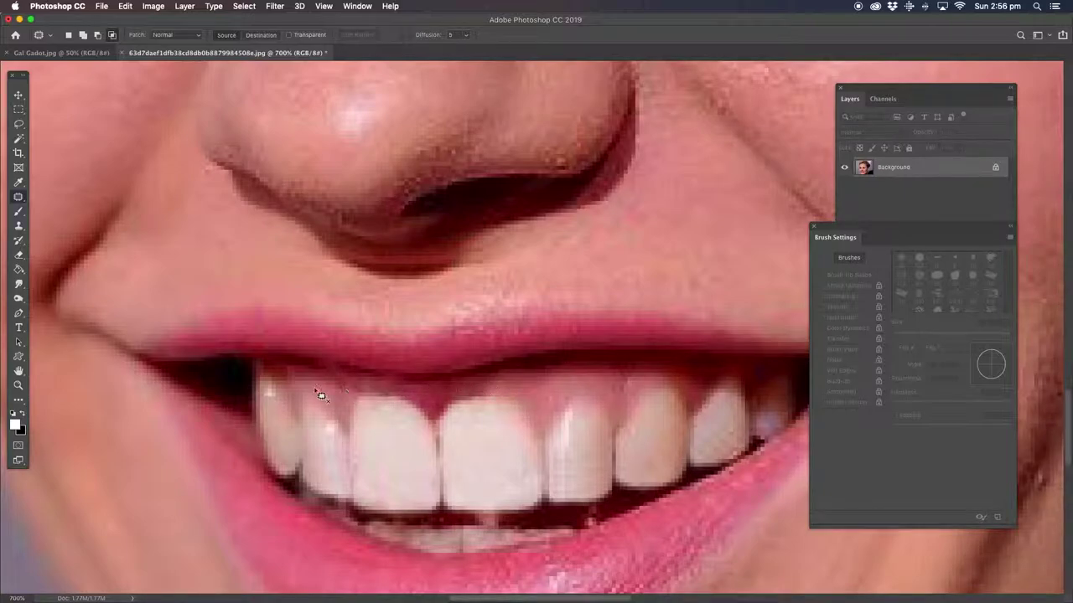
left_click(19, 385)
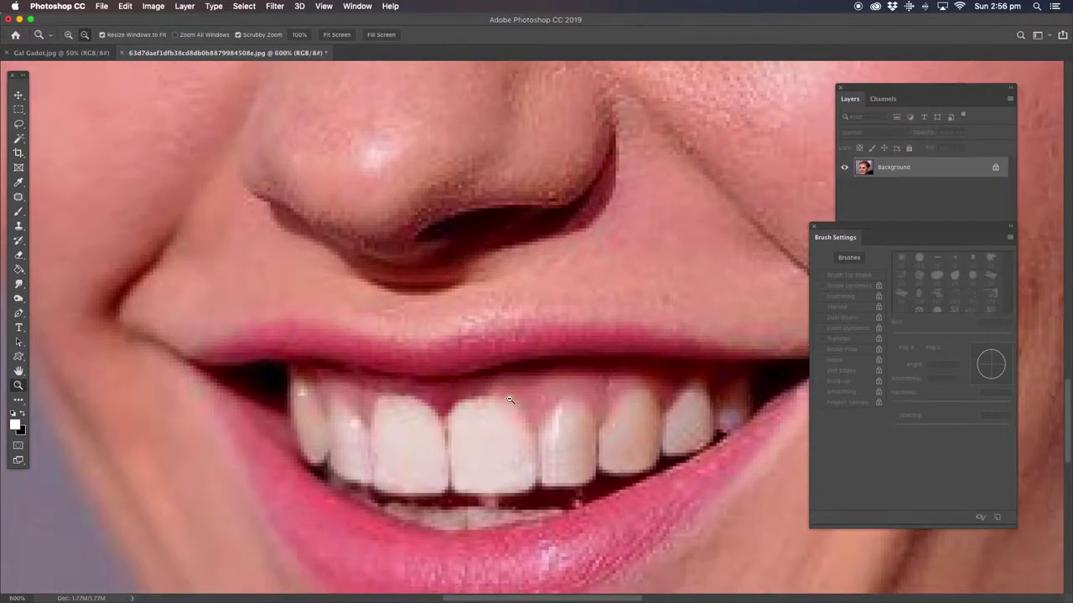
mouse_move(587, 422)
left_mouse_down()
mouse_move(550, 422)
mouse_move(573, 454)
left_mouse_up()
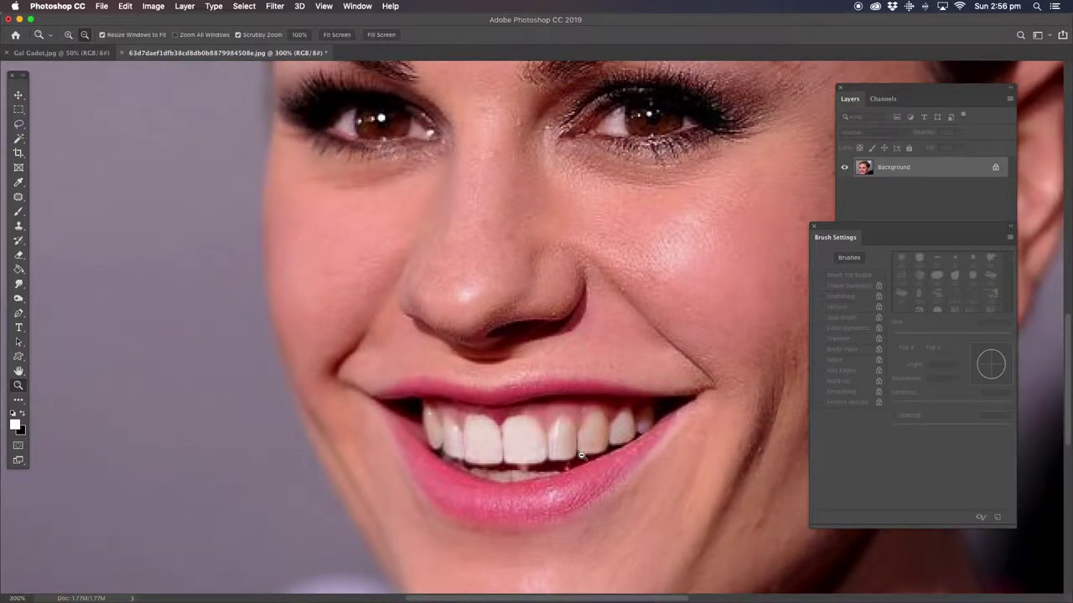
Zoom out, recentre, and zoom in on the eyes and forehead.
left_click(580, 455, "alt")
left_click(654, 360, "alt")
left_click_drag(558, 342, 450, 343)
left_click(497, 274)
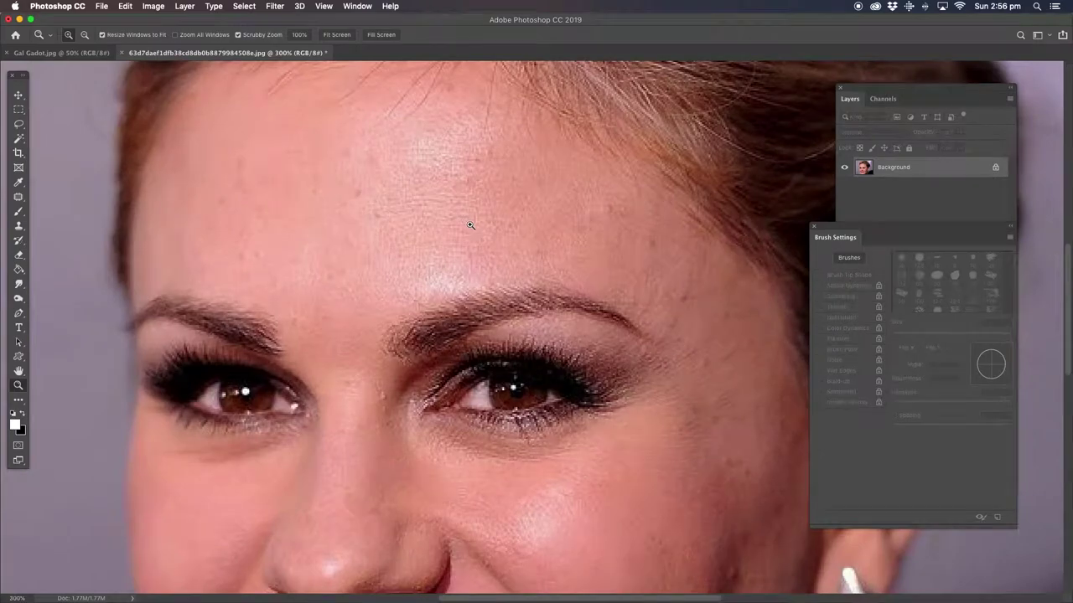
left_click(18, 198)
Patch the small forehead blemishes with nearby clean skin.
mouse_move(363, 183)
left_mouse_down()
mouse_move(389, 216)
mouse_move(347, 232)
mouse_move(363, 242)
mouse_move(352, 232)
left_mouse_up()
left_click(394, 258)
mouse_move(252, 160)
left_mouse_down()
mouse_move(261, 192)
mouse_move(248, 172)
mouse_move(188, 177)
mouse_move(225, 161)
mouse_move(193, 168)
mouse_move(234, 198)
mouse_move(206, 196)
mouse_move(240, 168)
left_mouse_up()
mouse_move(210, 220)
left_mouse_down()
mouse_move(228, 225)
mouse_move(215, 227)
mouse_move(246, 193)
left_mouse_up()
key("ctrl+d")
left_click_drag(378, 261, 375, 258)
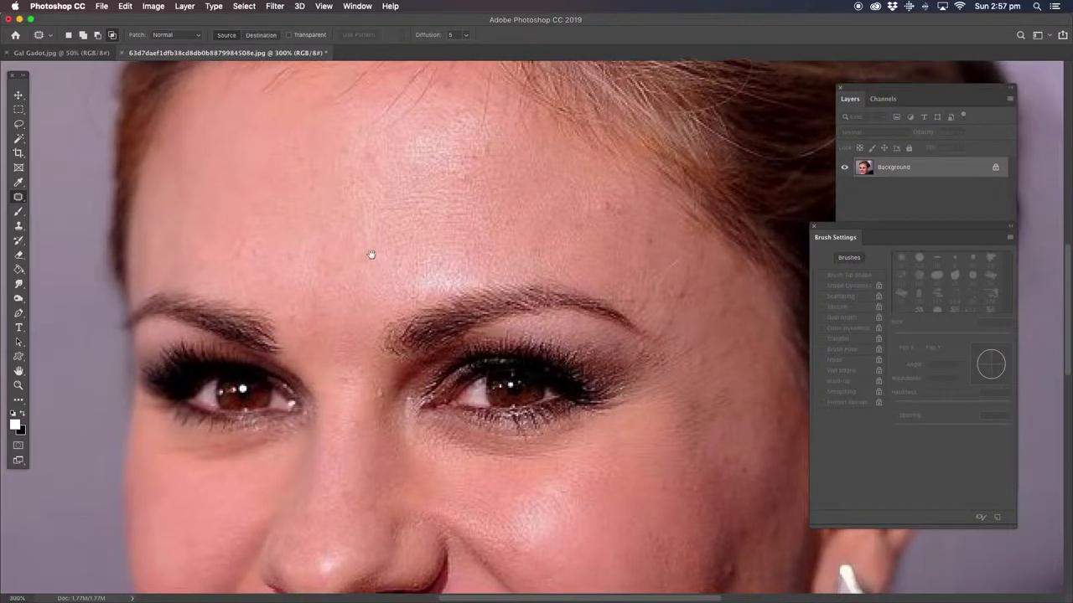
Patch a small forehead spot and the spot between the brows.
scroll(376, 258, "down", 2)
left_click_drag(561, 169, 453, 182)
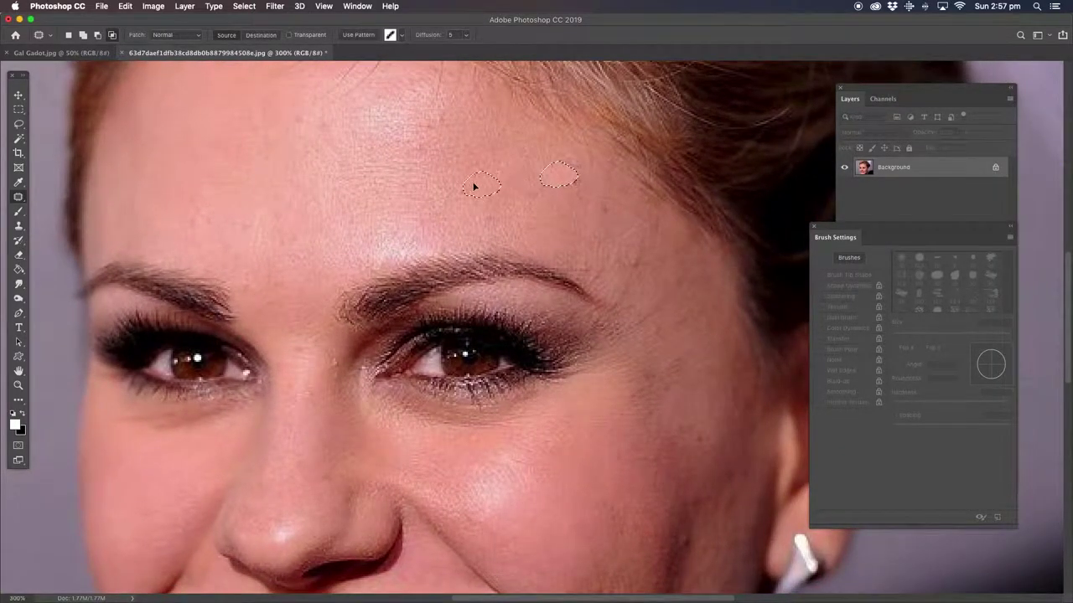
key("ctrl+d")
scroll(357, 251, "down", 5)
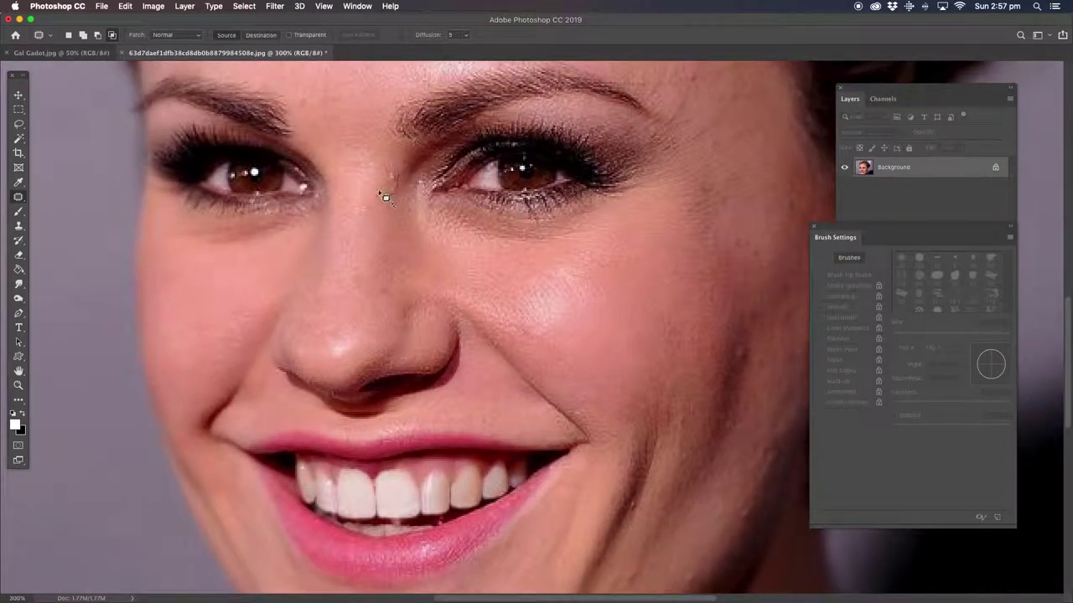
left_click_drag(385, 197, 381, 195)
left_click_drag(355, 151, 353, 153)
mouse_move(321, 105)
left_mouse_down()
mouse_move(311, 101)
mouse_move(344, 136)
mouse_move(368, 121)
left_mouse_up()
Patch the marks beside the nose bridge, at the nostril and on the cheek.
mouse_move(372, 199)
left_mouse_down()
mouse_move(371, 211)
mouse_move(370, 156)
left_mouse_up()
key("ctrl+d")
left_click_drag(548, 307, 461, 303)
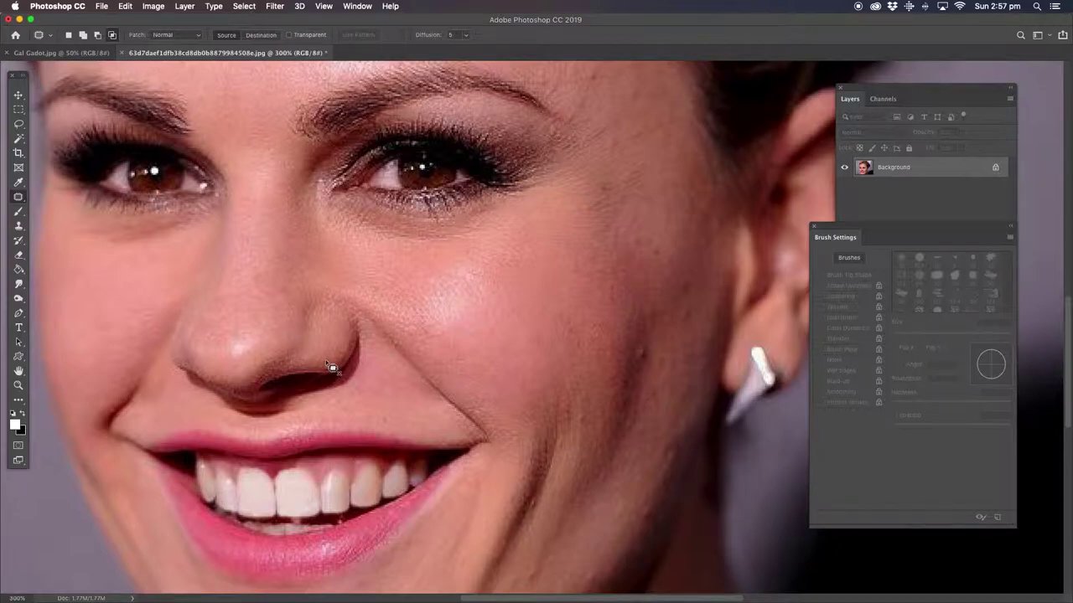
mouse_move(335, 377)
left_mouse_down()
mouse_move(332, 357)
mouse_move(376, 359)
left_mouse_up()
key("ctrl+d")
mouse_move(656, 353)
left_mouse_down()
mouse_move(643, 338)
mouse_move(634, 381)
left_mouse_up()
key("ctrl+d")
Undo the last patch and patch the area near the eyebrow end.
left_click_drag(567, 237, 542, 307)
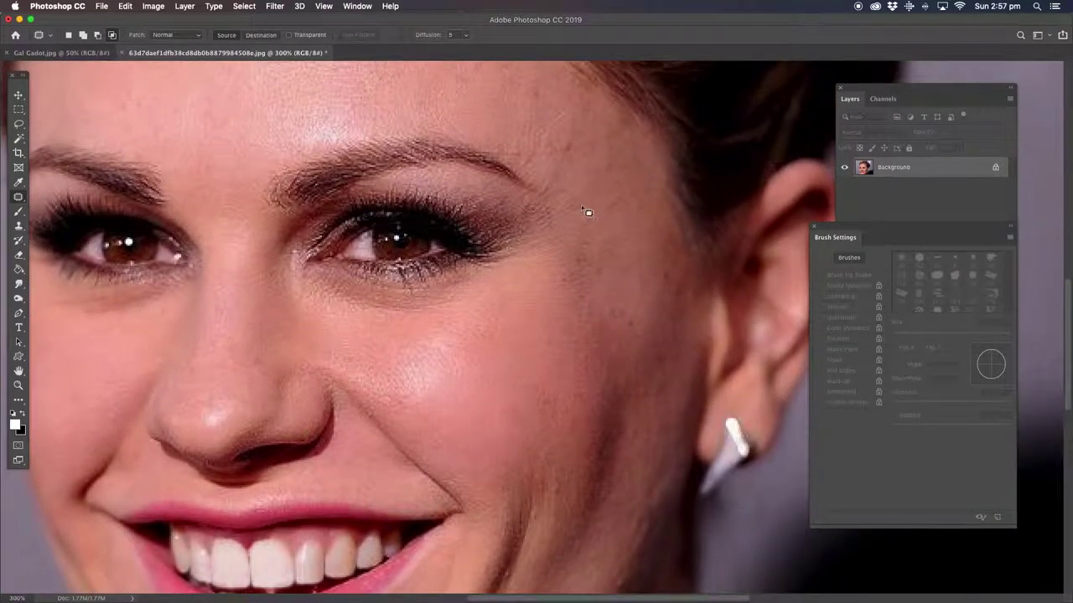
key("ctrl+z")
key("ctrl+z")
key("ctrl+z")
left_click_drag(392, 319, 388, 313)
left_click(507, 318)
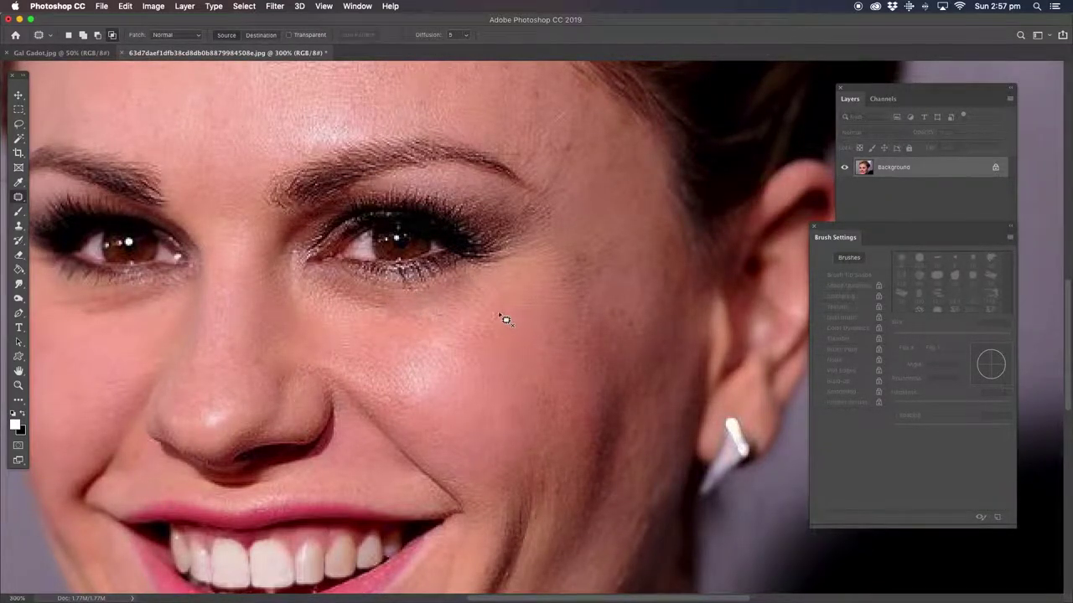
left_click_drag(511, 282, 503, 283)
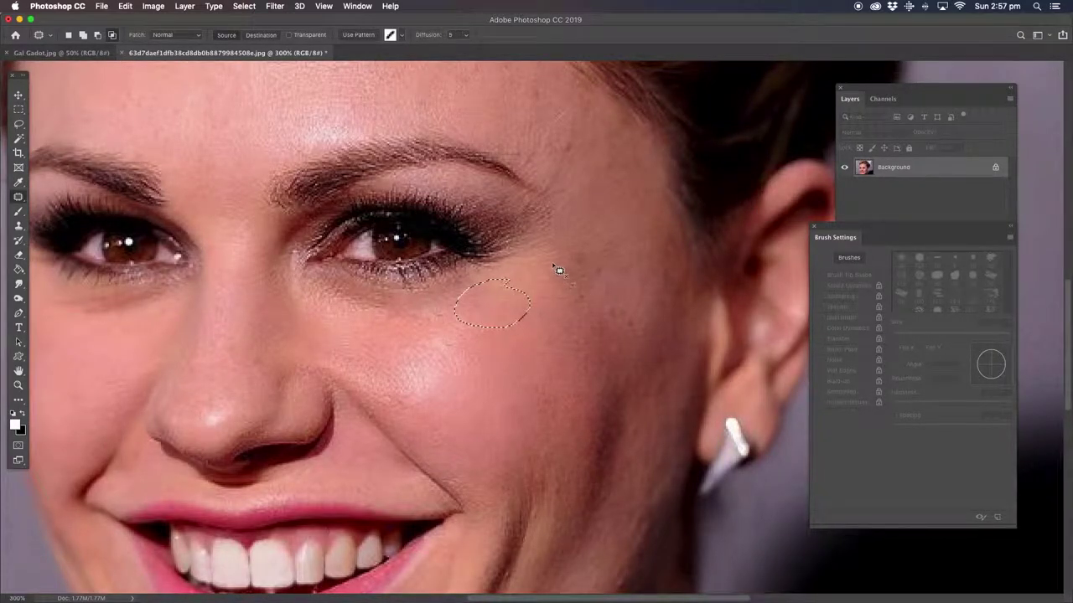
left_click_drag(595, 249, 576, 283)
left_click(520, 285)
mouse_move(587, 199)
left_mouse_down()
mouse_move(538, 268)
mouse_move(581, 237)
left_mouse_up()
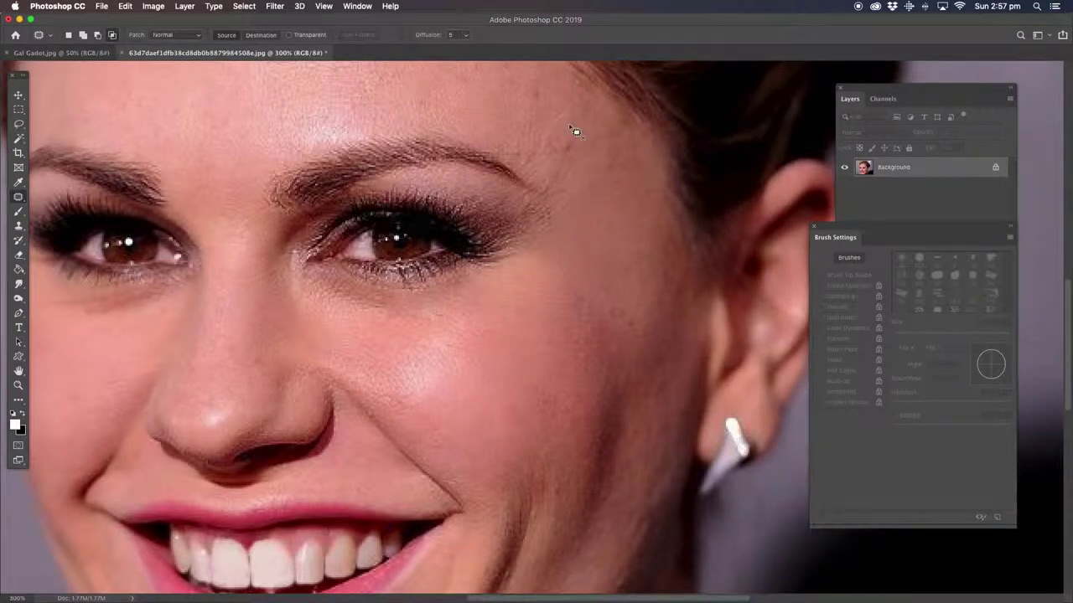
mouse_move(576, 132)
left_mouse_down()
mouse_move(565, 143)
mouse_move(571, 299)
mouse_move(587, 393)
mouse_move(553, 336)
left_mouse_up()
left_click(573, 368)
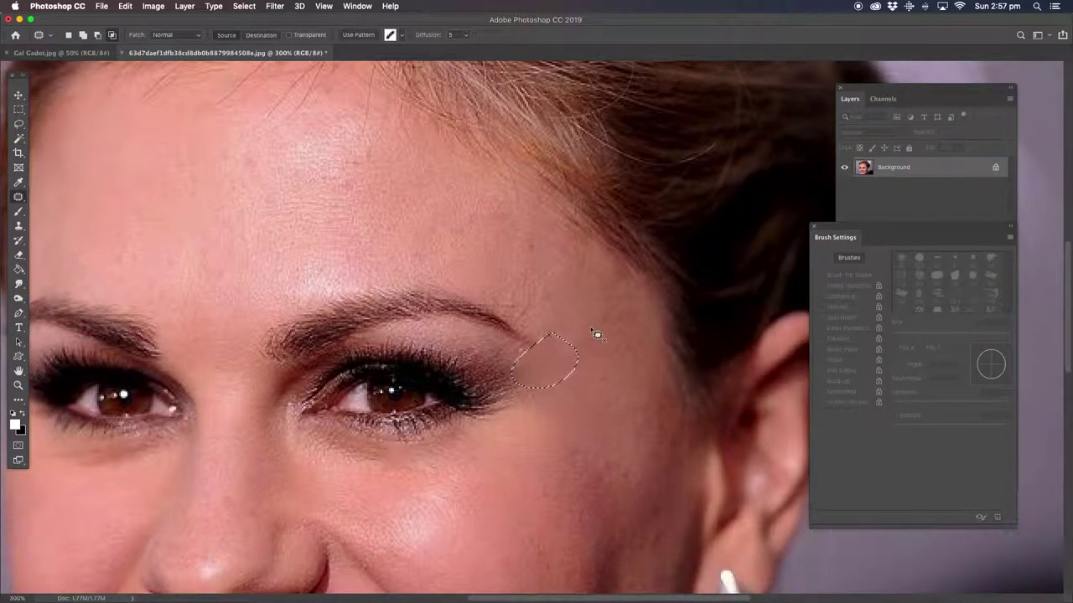
Patch the spot on the brow and the round forehead spots.
left_click_drag(562, 295, 495, 239)
mouse_move(534, 280)
left_mouse_down()
mouse_move(556, 267)
mouse_move(439, 223)
left_mouse_up()
mouse_move(523, 228)
left_mouse_down()
mouse_move(540, 250)
mouse_move(431, 244)
left_mouse_up()
mouse_move(494, 214)
left_mouse_down()
mouse_move(502, 228)
mouse_move(497, 216)
mouse_move(419, 239)
left_mouse_up()
left_click_drag(495, 344, 517, 243)
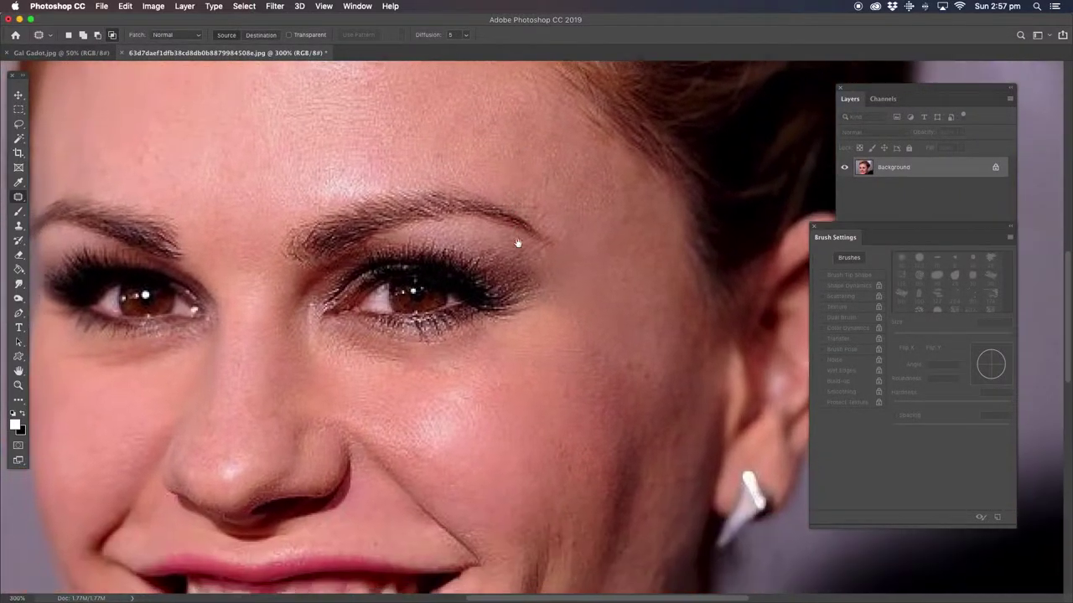
Patch the outer eye-corner lines and the area above the eye.
scroll(517, 243, "down", 5)
mouse_move(542, 202)
left_mouse_down()
mouse_move(560, 161)
mouse_move(538, 211)
left_mouse_up()
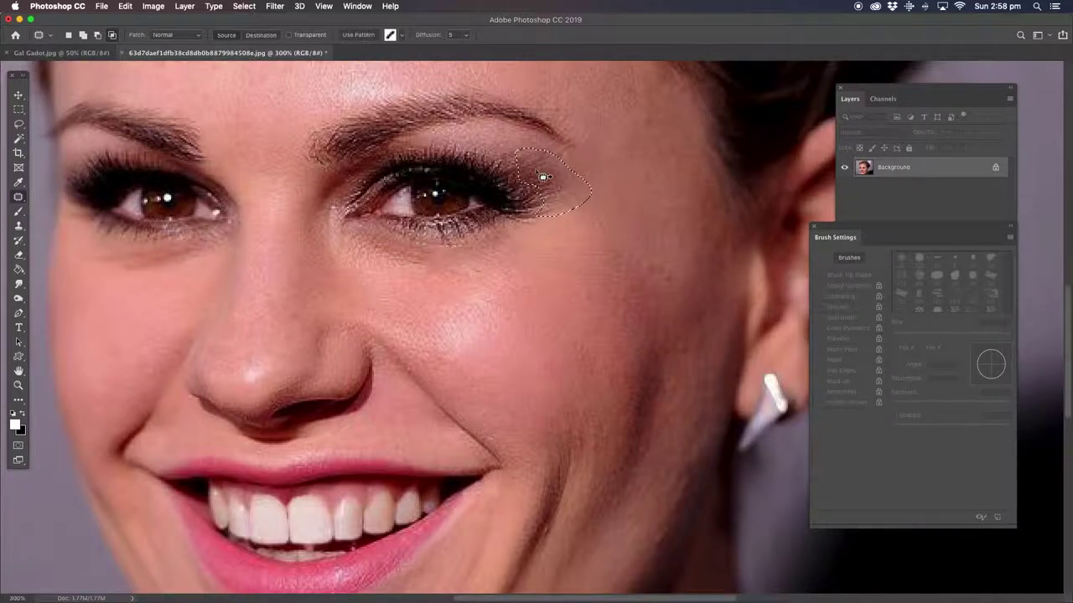
left_click_drag(556, 175, 623, 213)
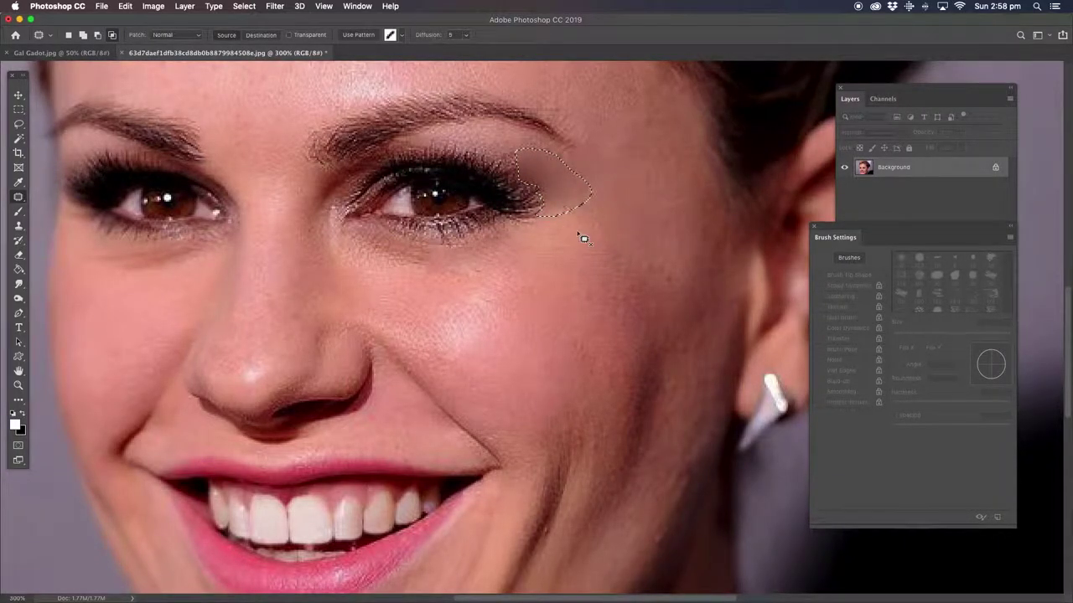
key("ctrl+d")
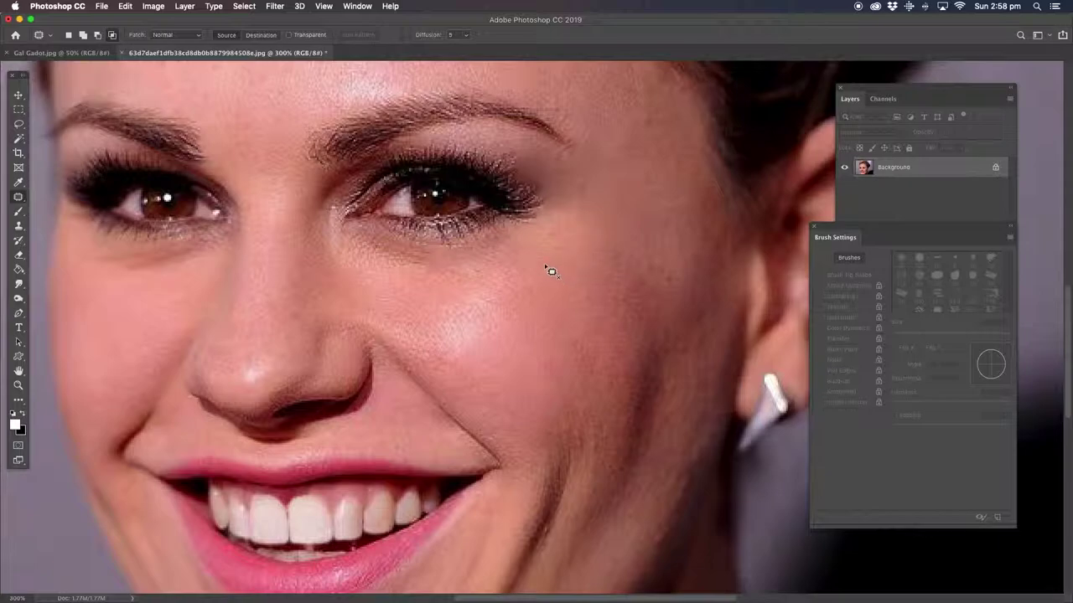
mouse_move(470, 152)
left_mouse_down()
mouse_move(506, 153)
mouse_move(587, 213)
left_mouse_up()
key("ctrl+d")
left_click_drag(536, 304, 556, 271)
left_click_drag(621, 327, 558, 179)
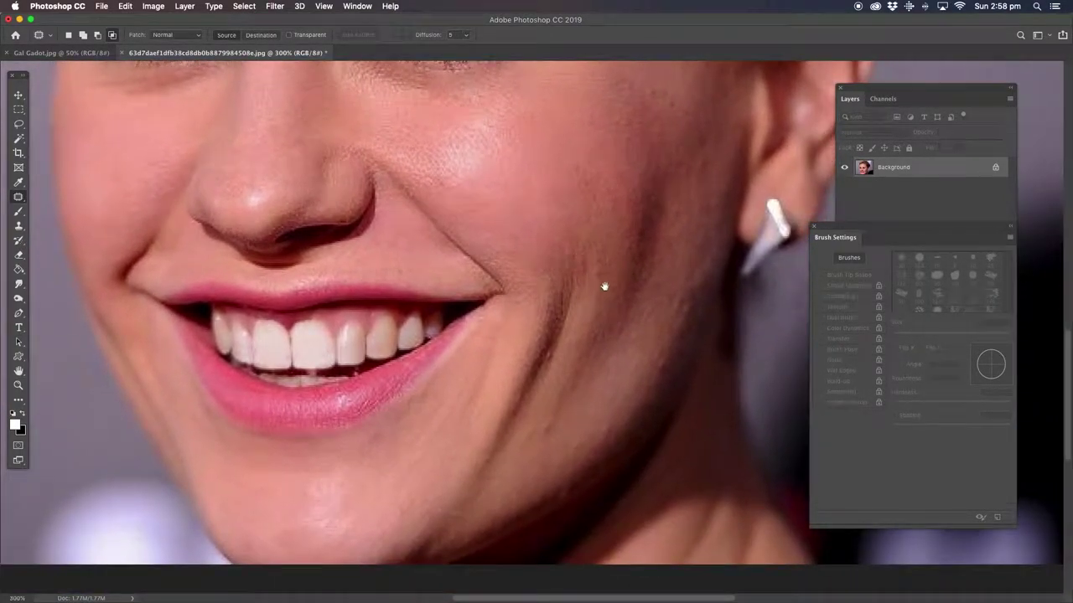
right_click(19, 197)
Spot-heal the streak down the cheek and the small marks near the ear.
left_click(80, 194)
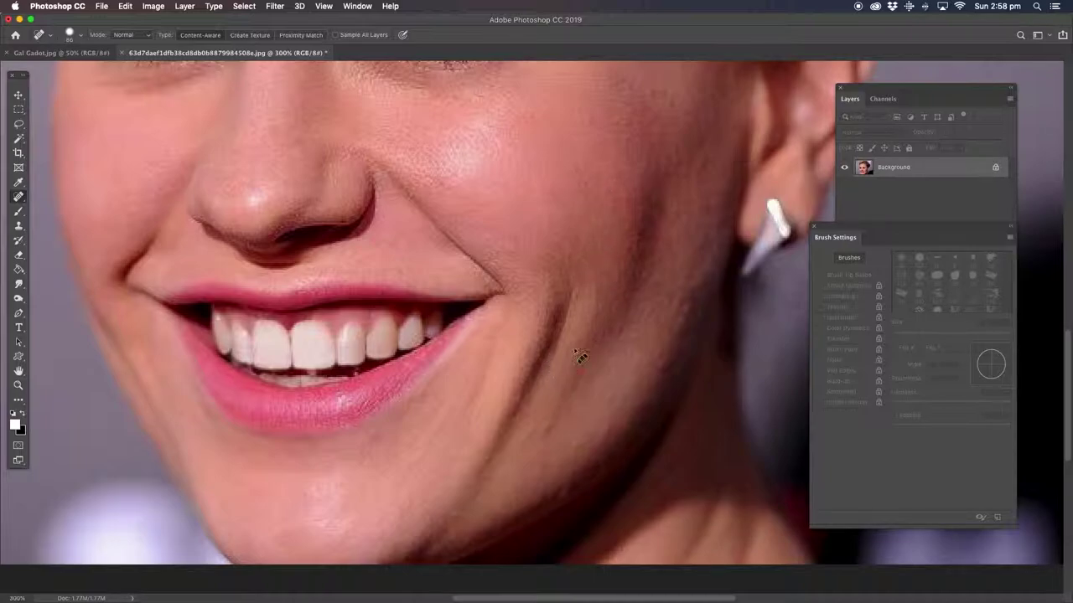
scroll(553, 352, "down", 5)
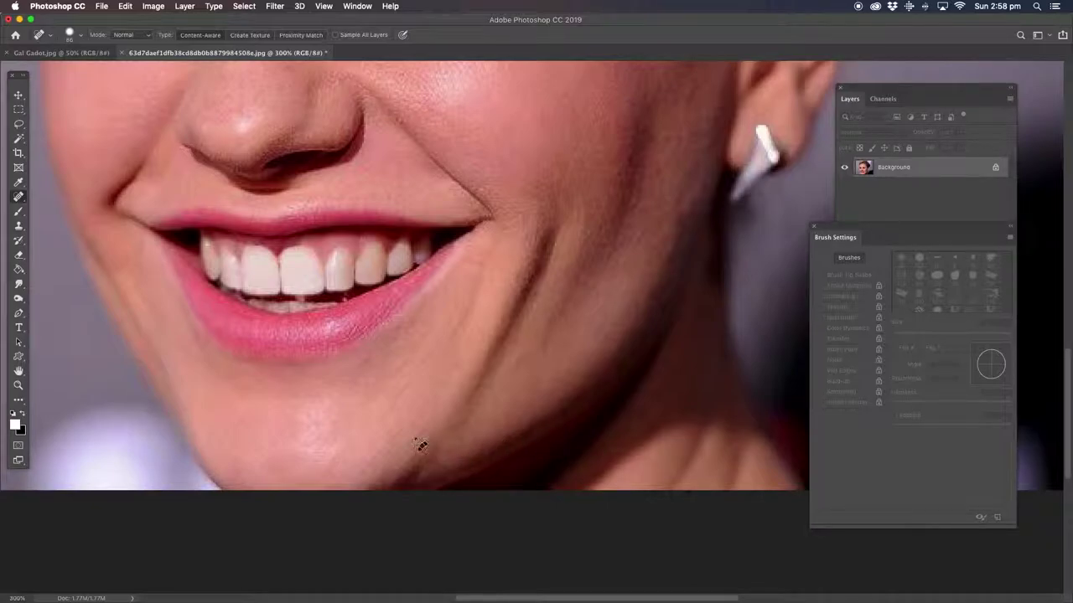
scroll(537, 285, "up", 5)
left_click_drag(605, 298, 571, 402)
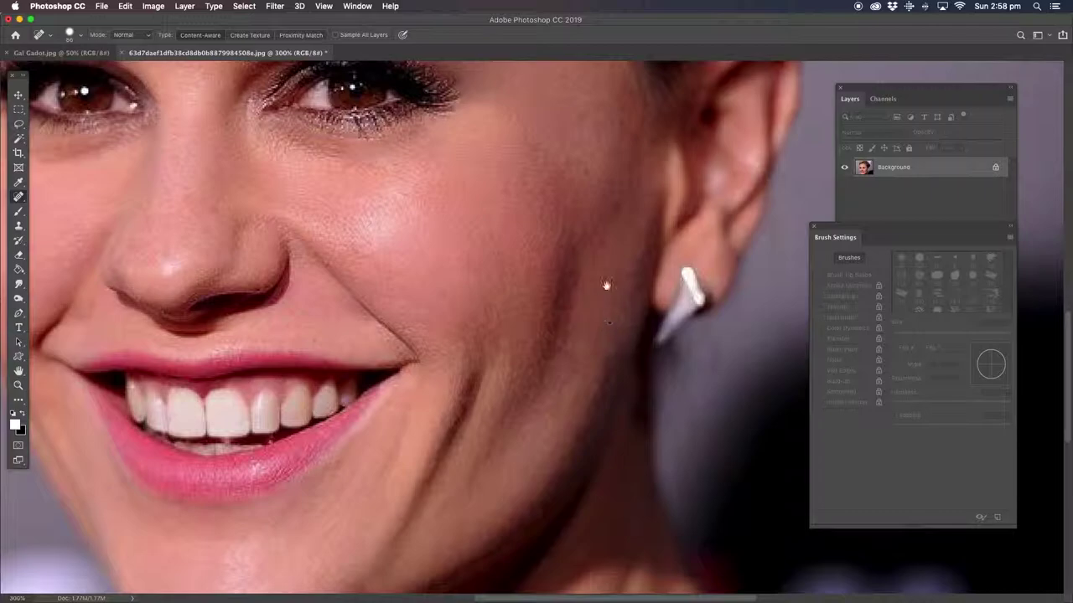
scroll(612, 300, "up", 5)
scroll(602, 336, "up", 1)
left_click(615, 300)
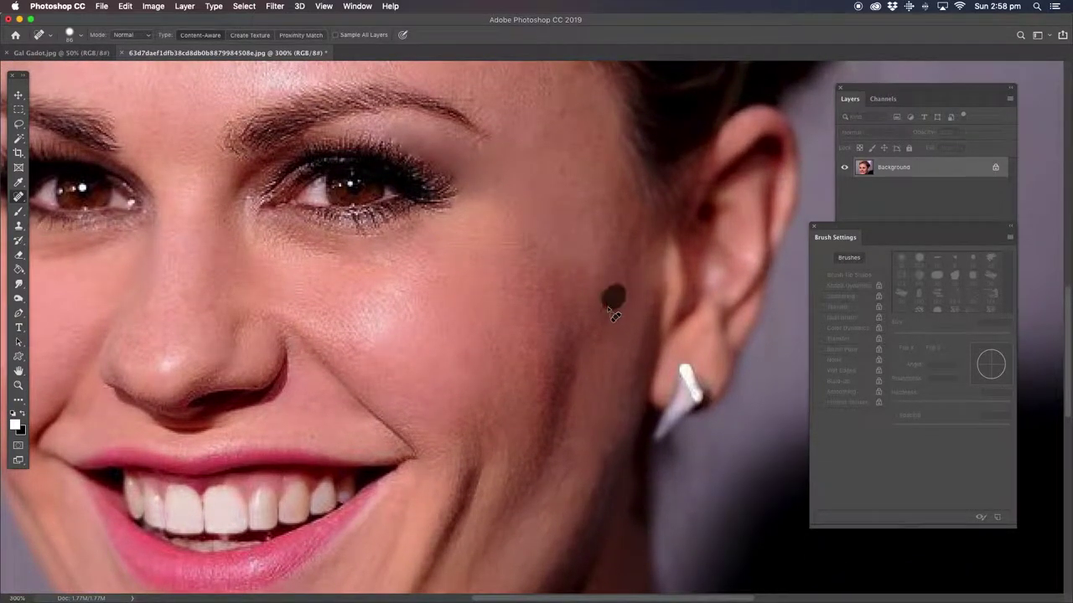
left_click_drag(507, 296, 533, 302)
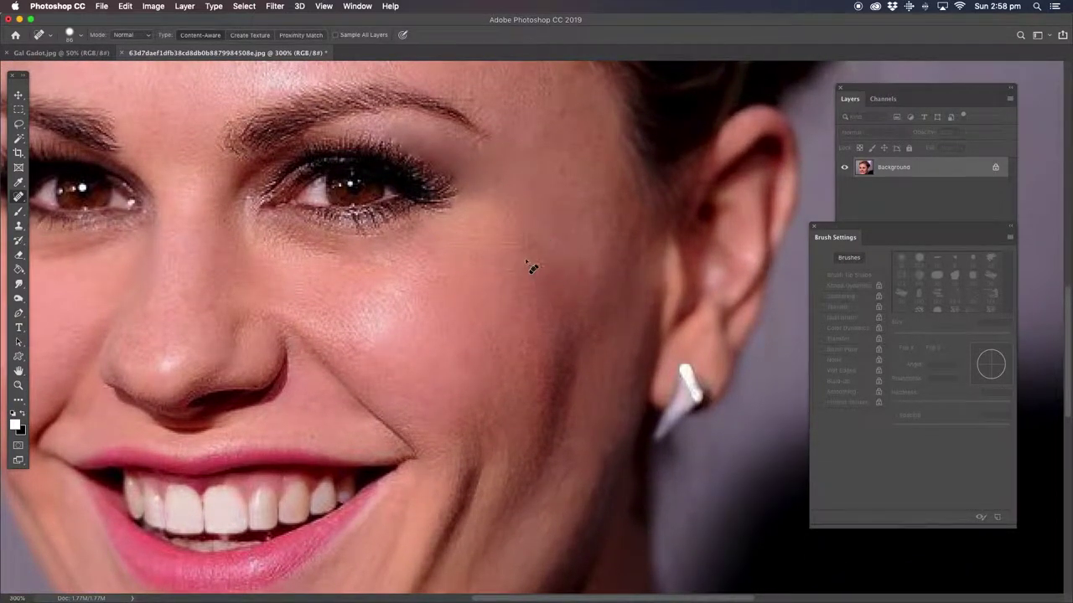
scroll(491, 294, "left", 2)
scroll(537, 276, "left", 8)
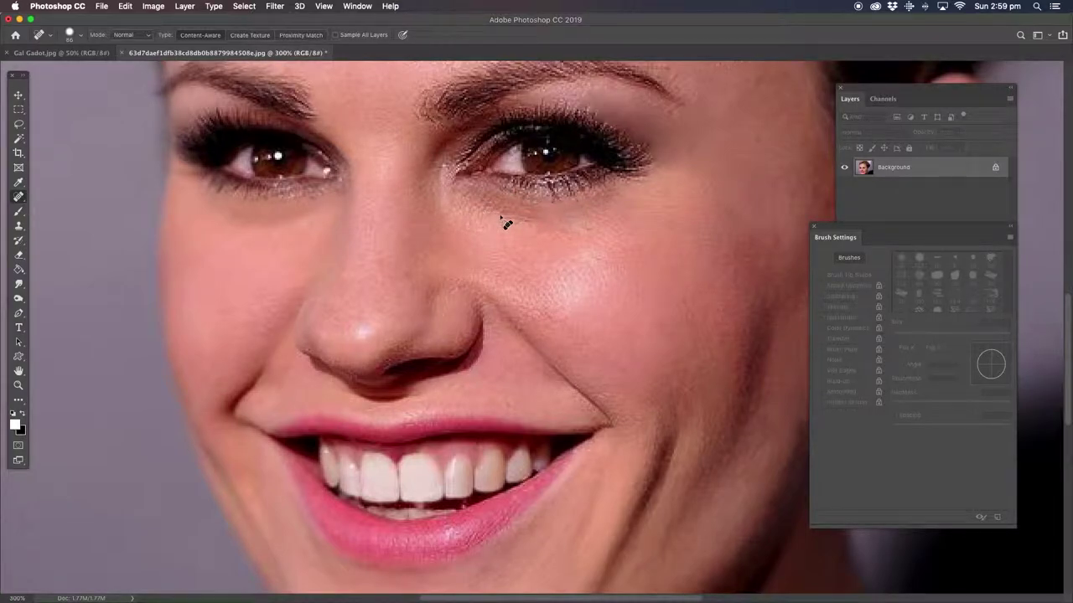
left_click(19, 384)
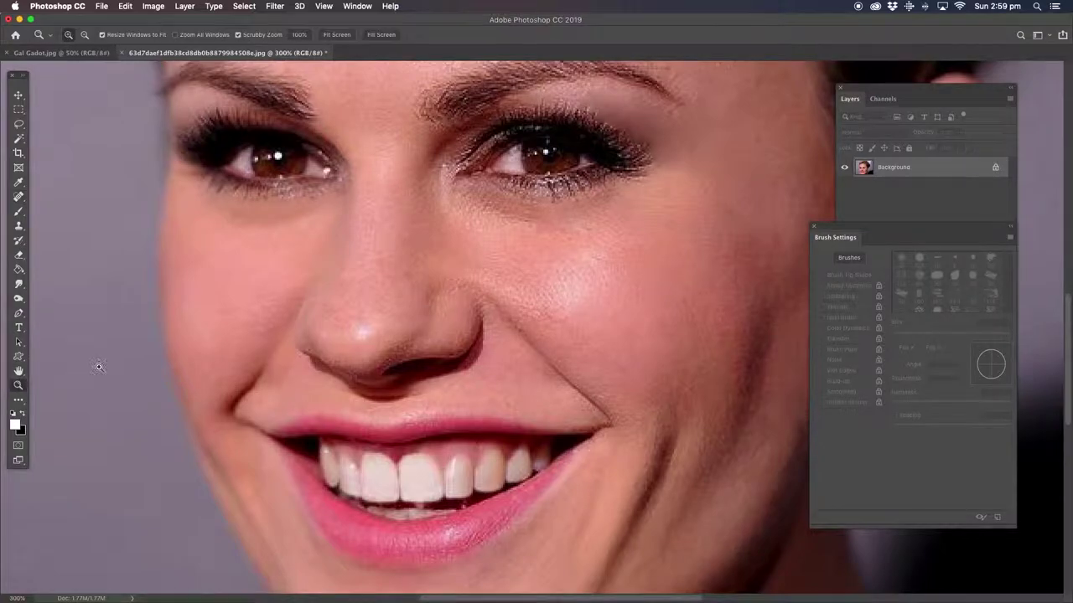
Zoom out to the whole photo, then zoom back in on the face.
left_click(605, 299, "alt")
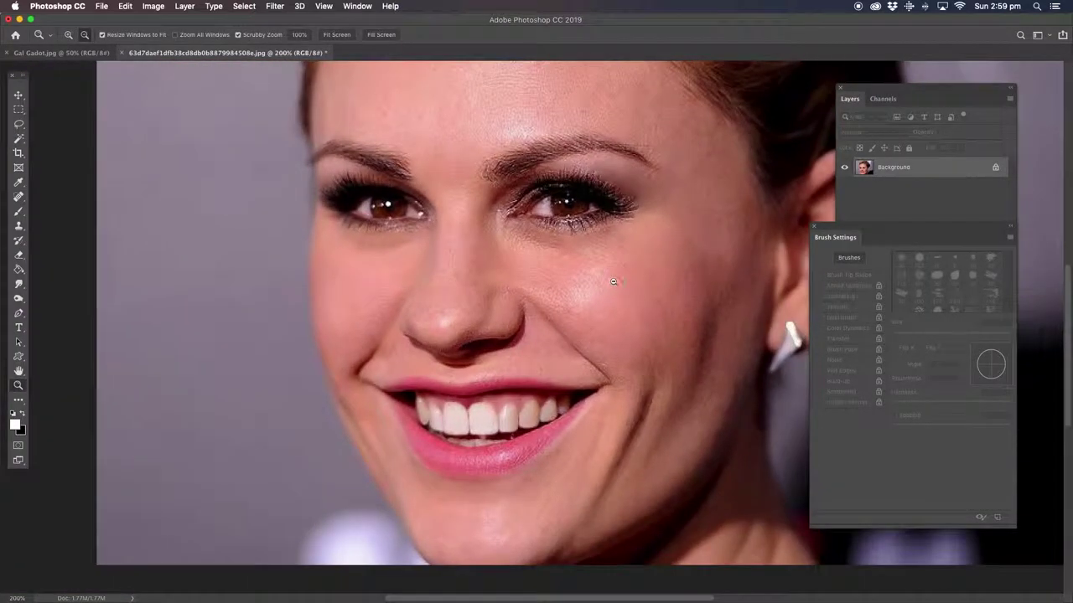
left_click(657, 242, "alt")
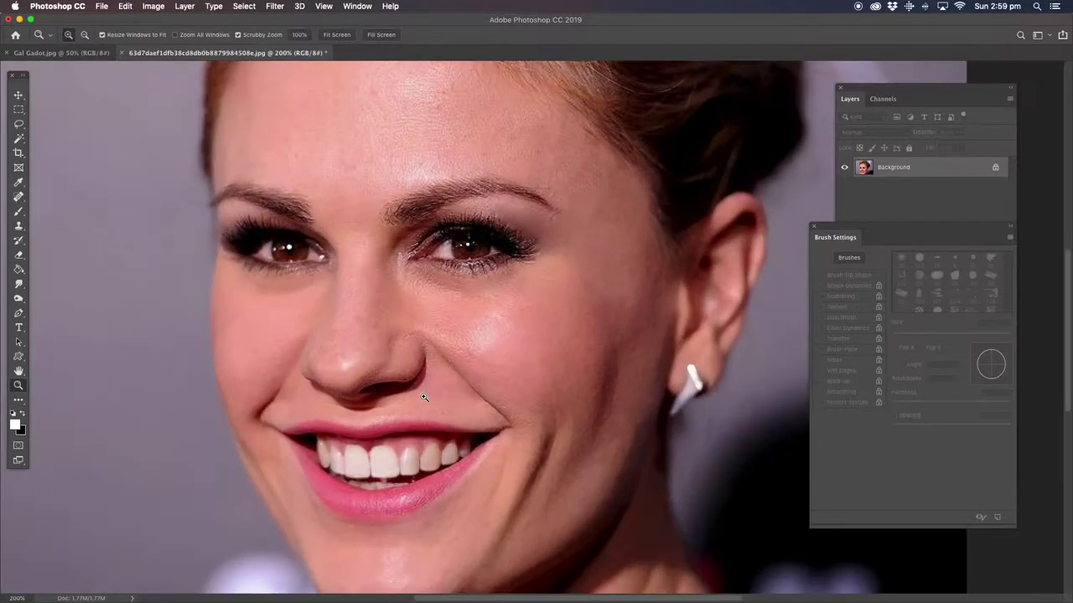
left_click(423, 399)
left_click_drag(416, 326, 428, 309)
left_click(19, 123)
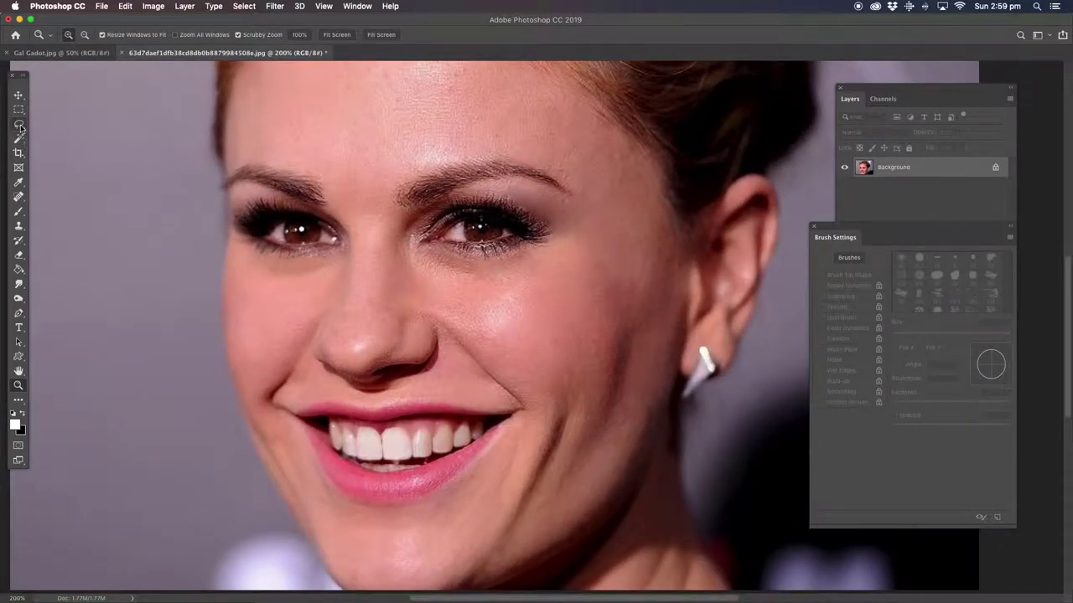
Apply Face-Aware Liquify: Smile 3, Upper Lip -100, Lower Lip 100, Mouth Width -76.
left_click(274, 6)
left_click(289, 98)
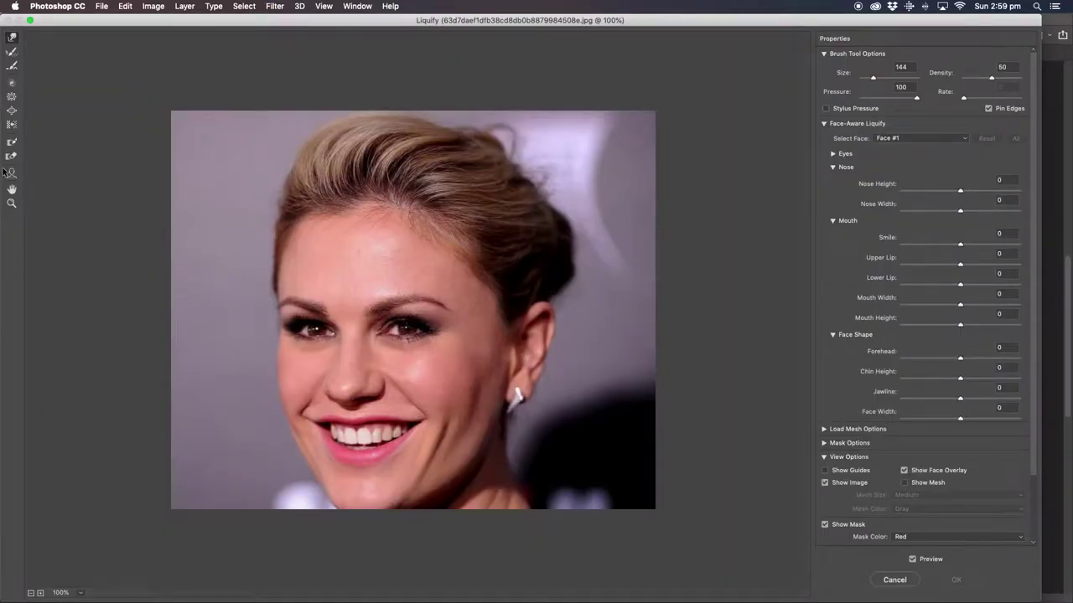
left_click(11, 172)
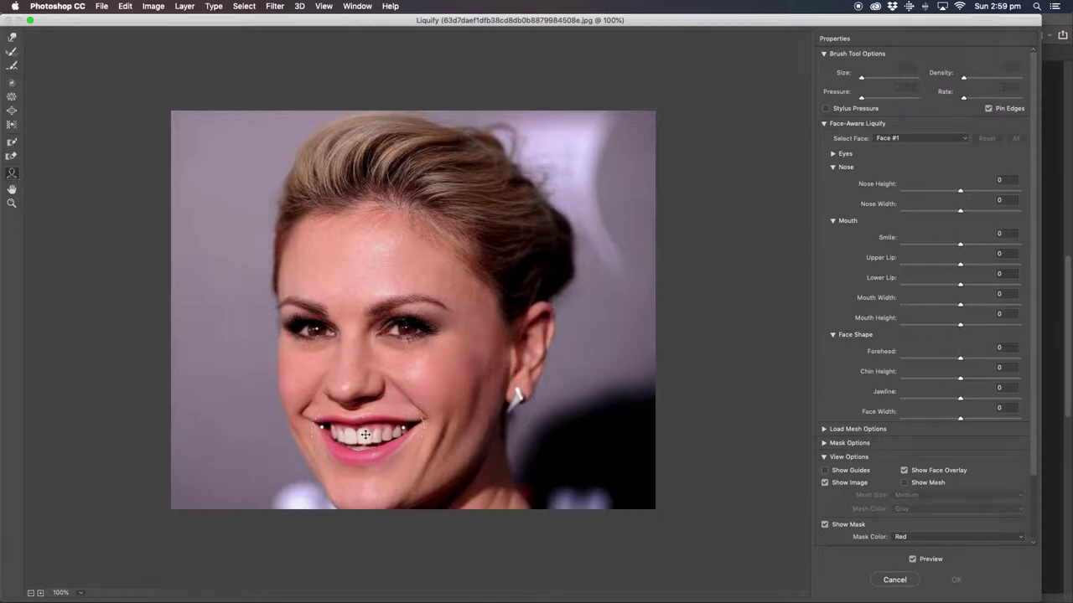
left_click_drag(399, 428, 393, 432)
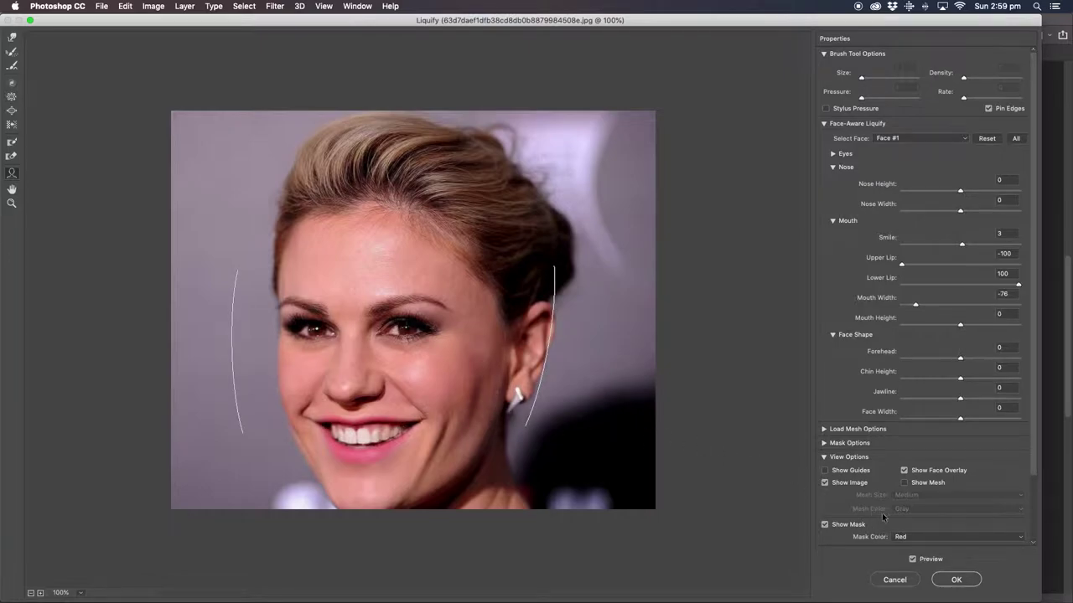
left_click(956, 581)
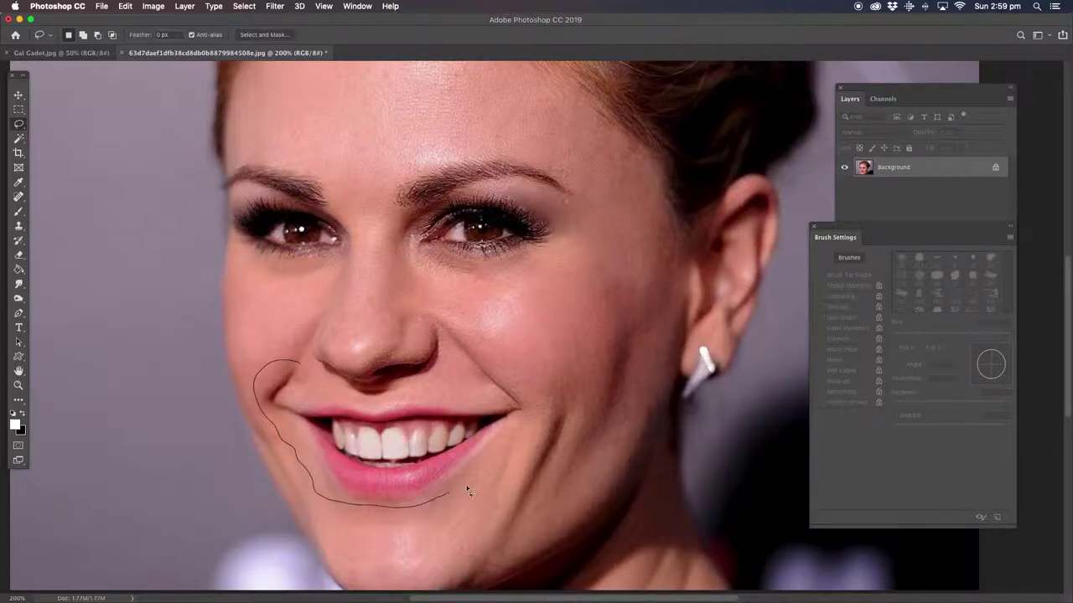
Lasso around the mouth and cheeks and sample the pink skin colour.
left_click_drag(544, 420, 500, 352)
left_click_drag(396, 394, 300, 367)
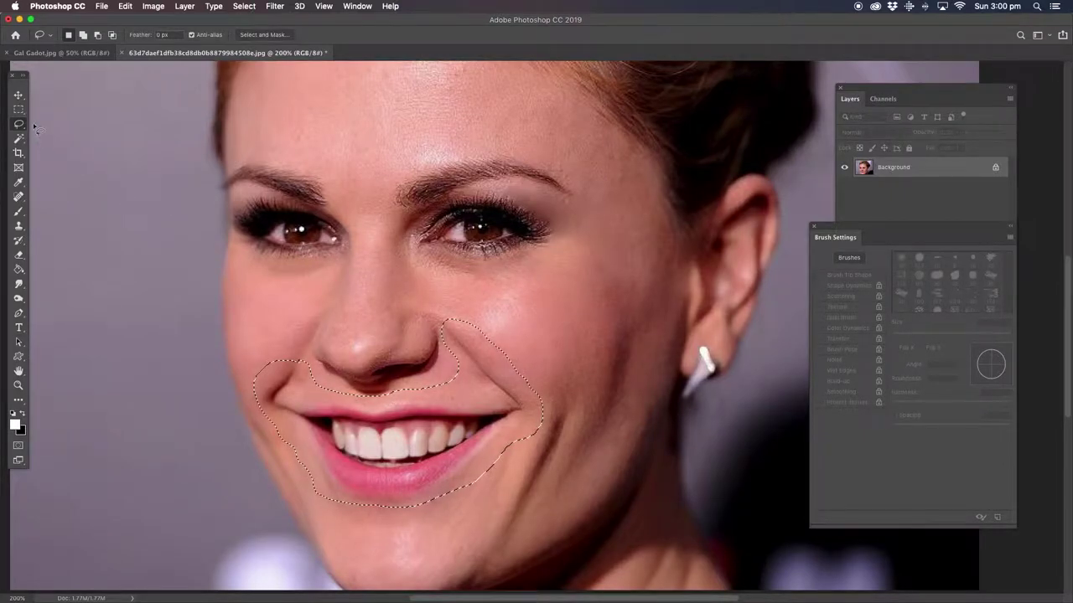
left_click(18, 94)
left_click(125, 6)
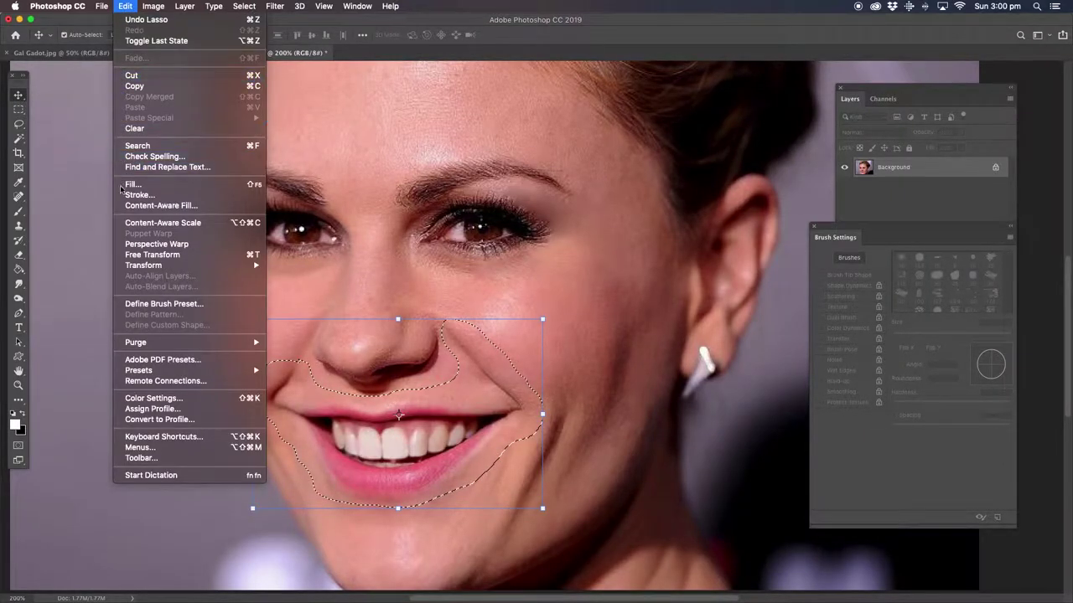
left_click(91, 282)
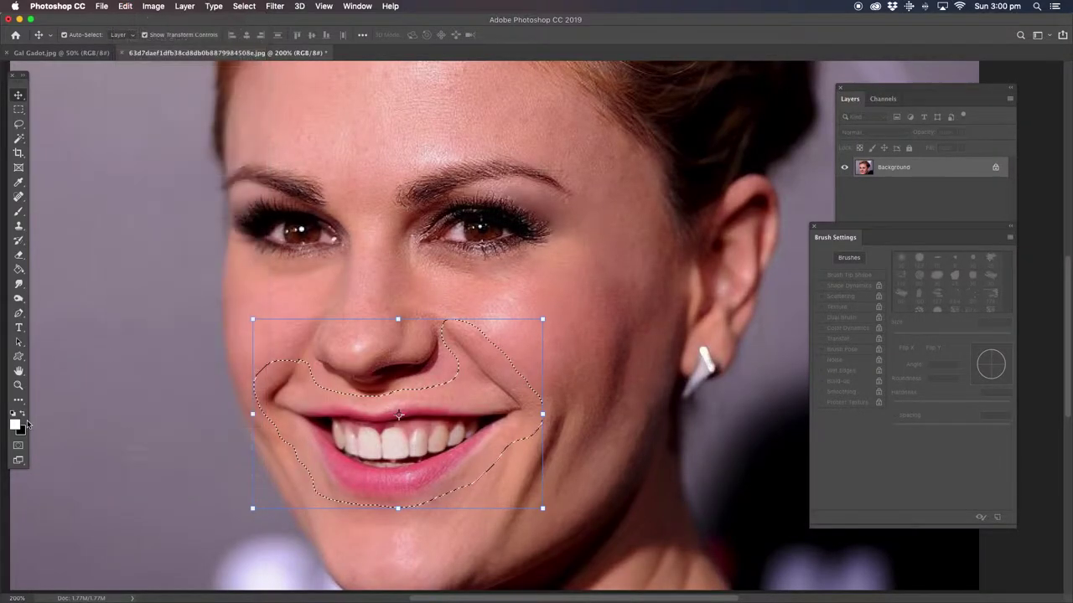
left_click(18, 182)
left_click(419, 507)
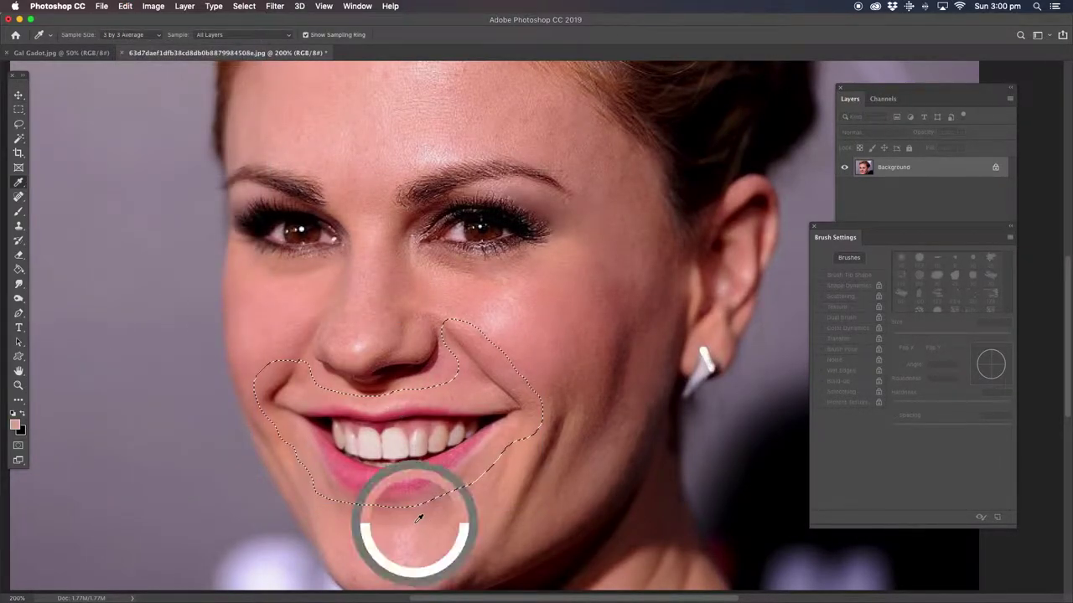
left_click(22, 415)
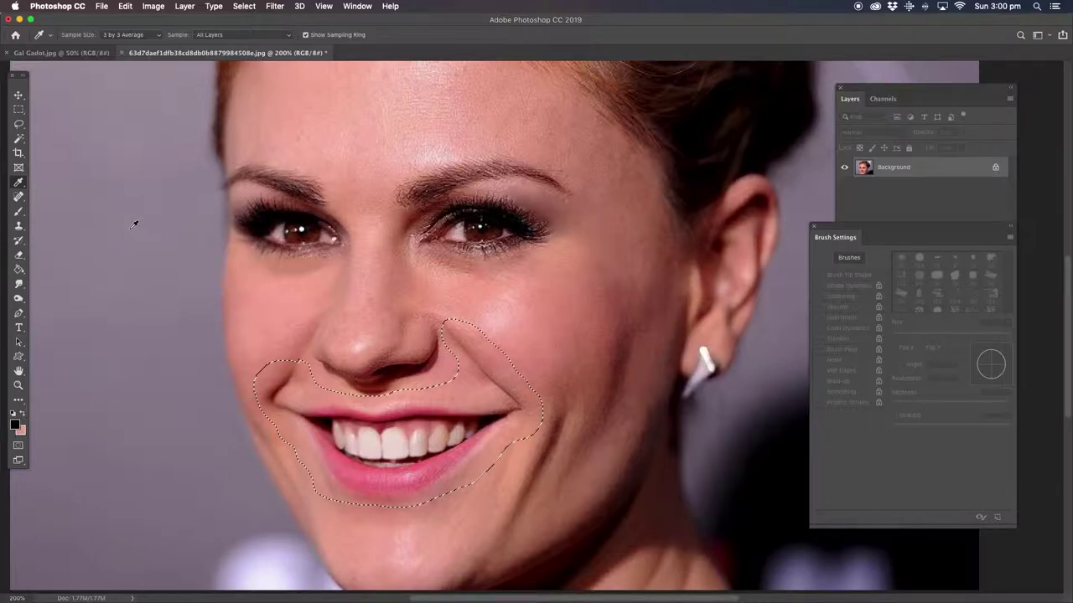
Warp both cheeks and mouth corners inward, commit, and deselect.
left_click(18, 95)
left_click(131, 8)
mouse_move(144, 265)
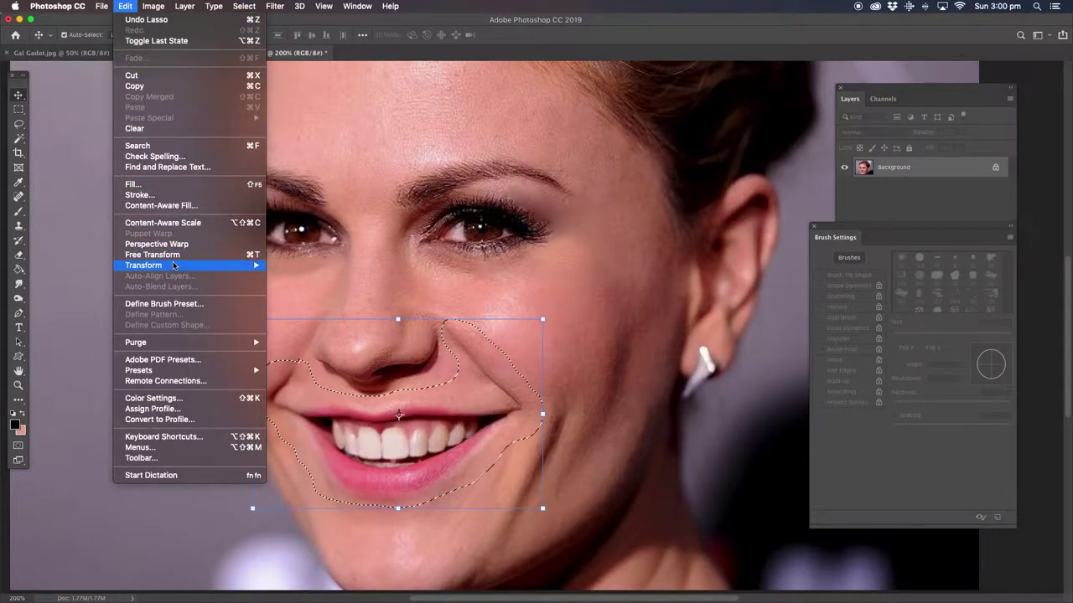
left_click(287, 336)
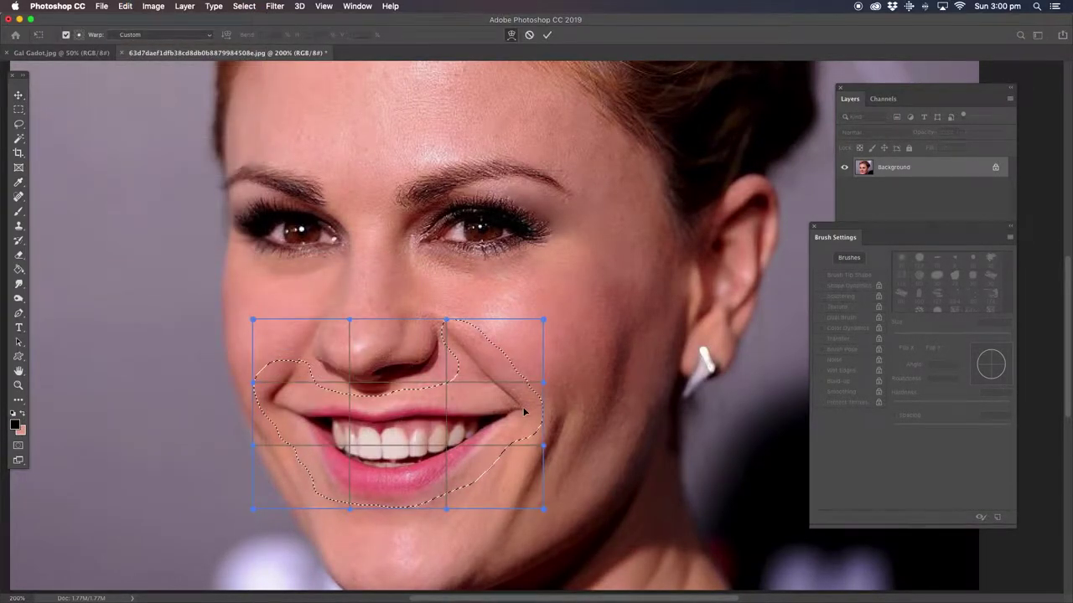
left_click_drag(525, 411, 510, 407)
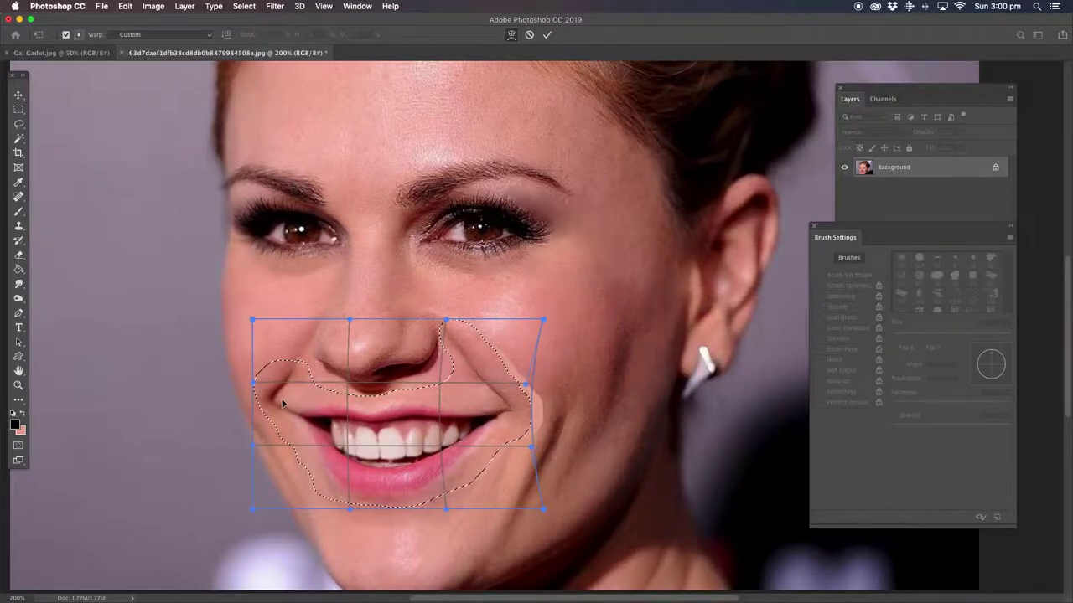
left_click_drag(282, 408, 289, 404)
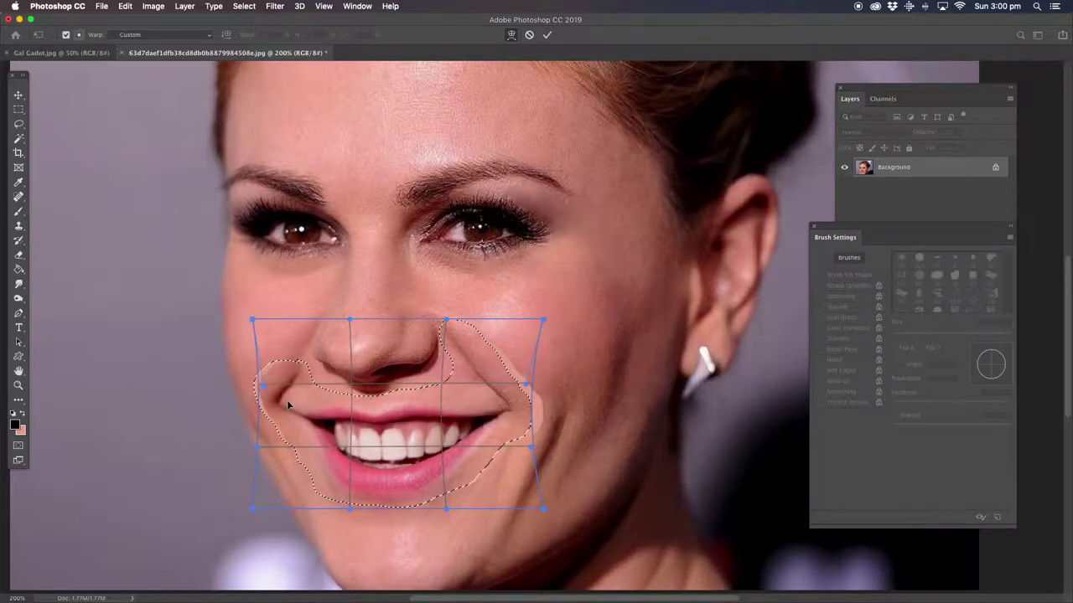
left_click_drag(513, 409, 496, 411)
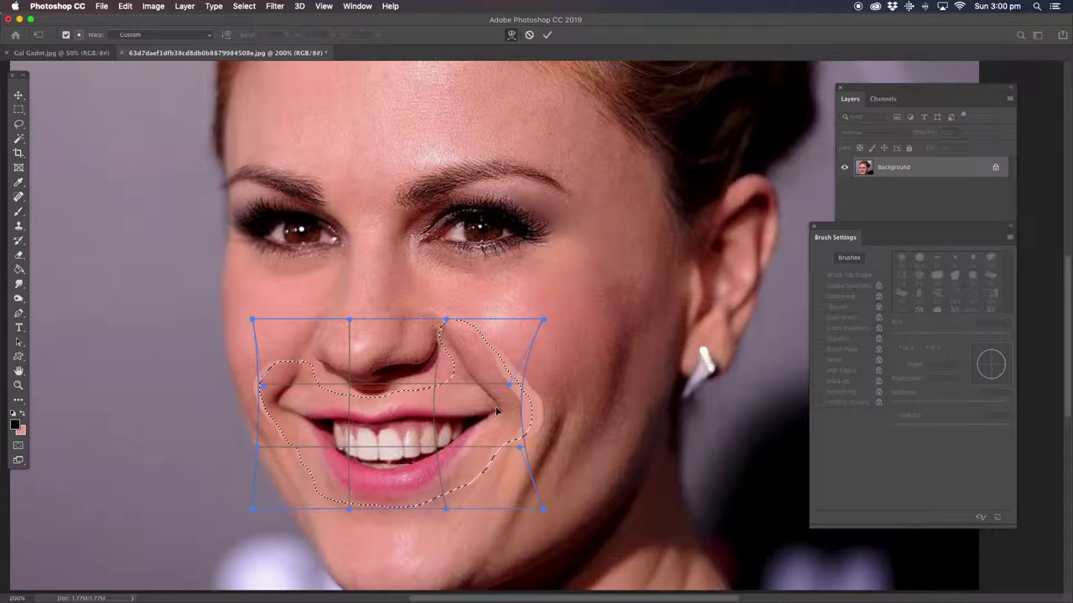
left_click(18, 124)
left_click(199, 183)
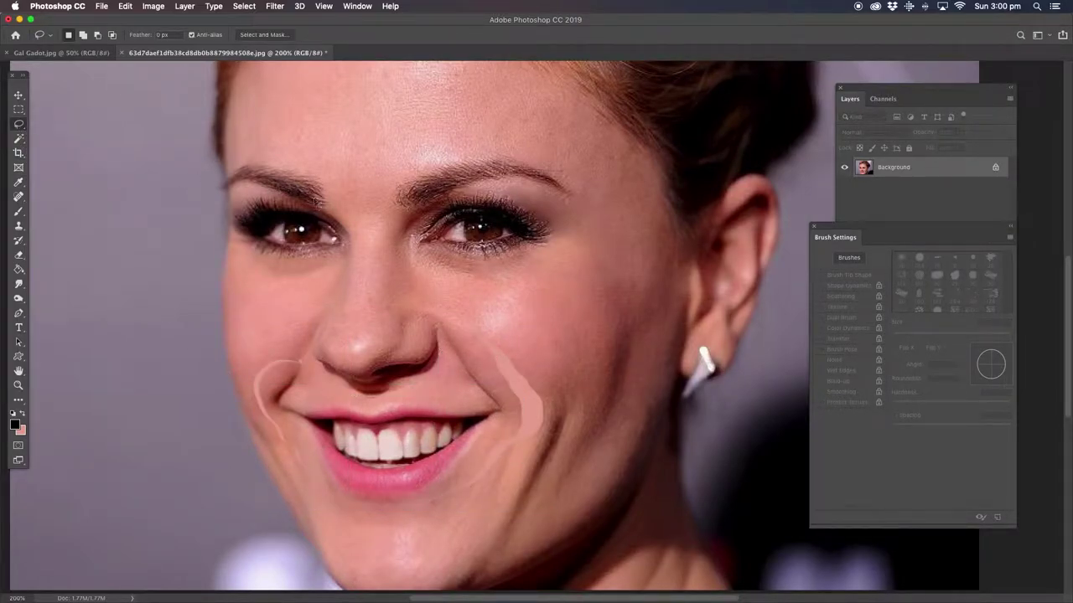
Clone clean skin with a 28 px Clone Stamp brush over the light streaks beside the smile lines.
left_click(18, 196)
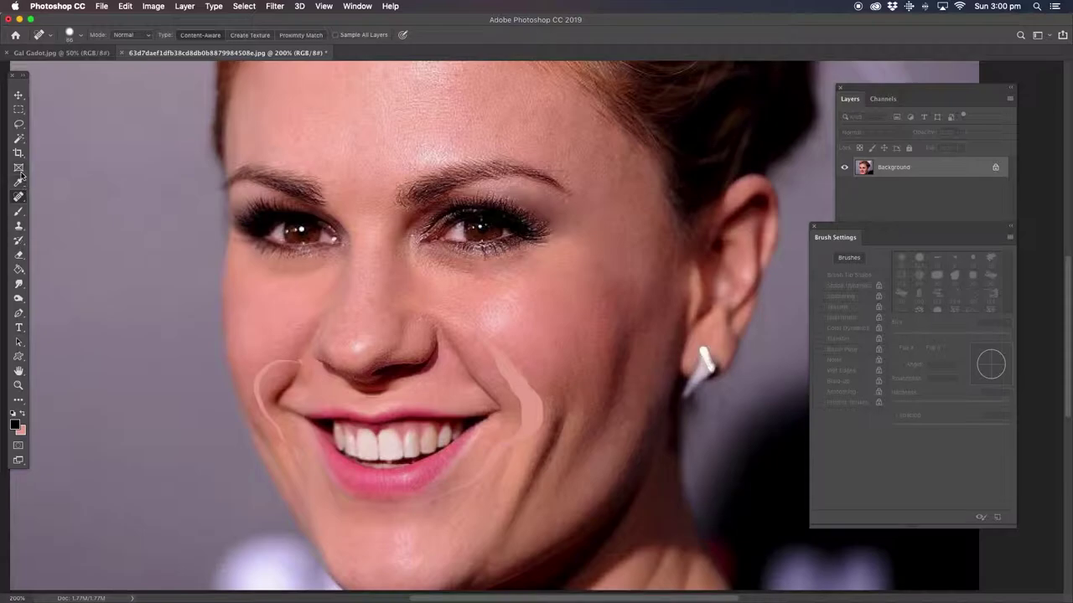
left_click(18, 225)
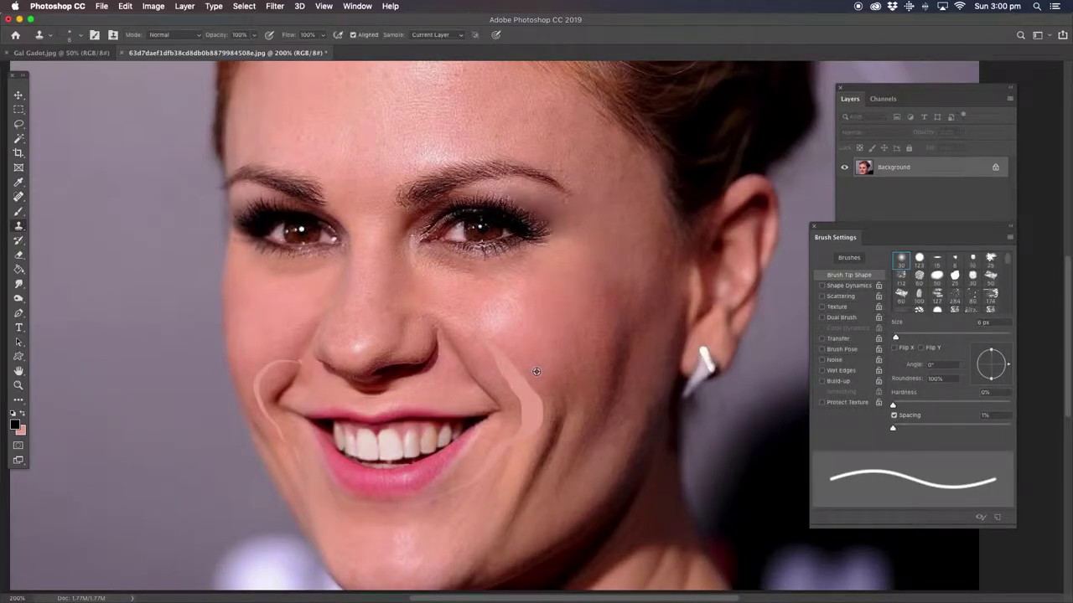
left_click_drag(896, 337, 908, 337)
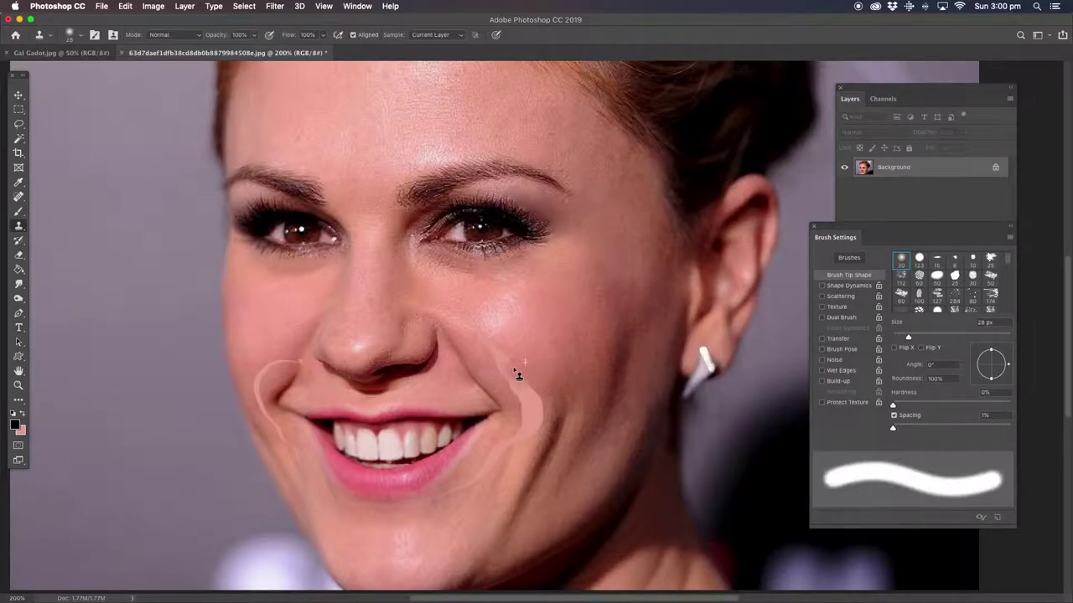
left_click_drag(529, 389, 539, 400)
left_click(528, 422)
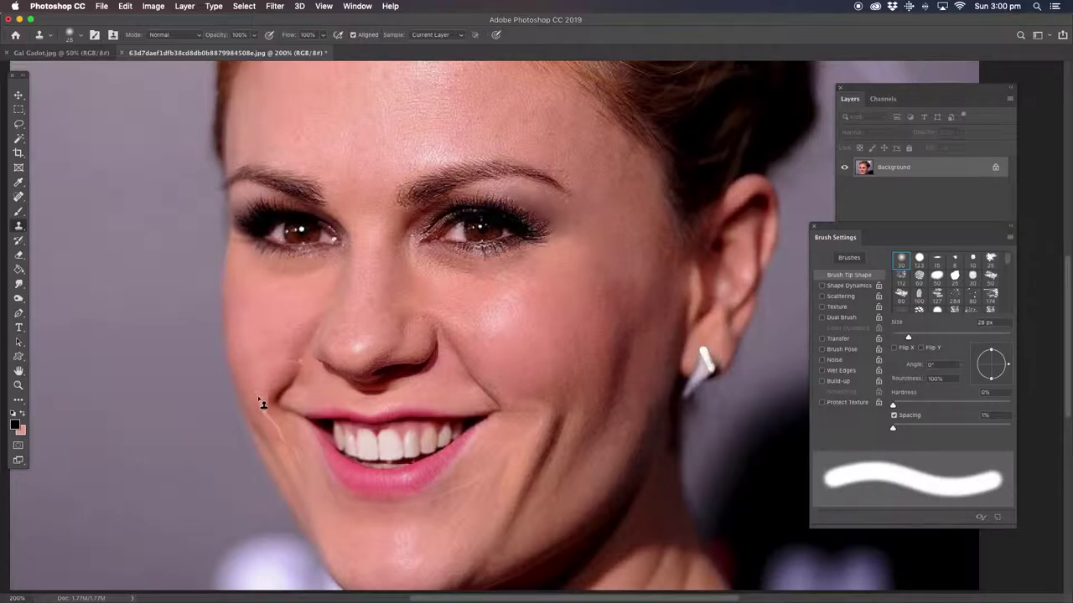
left_click(18, 198)
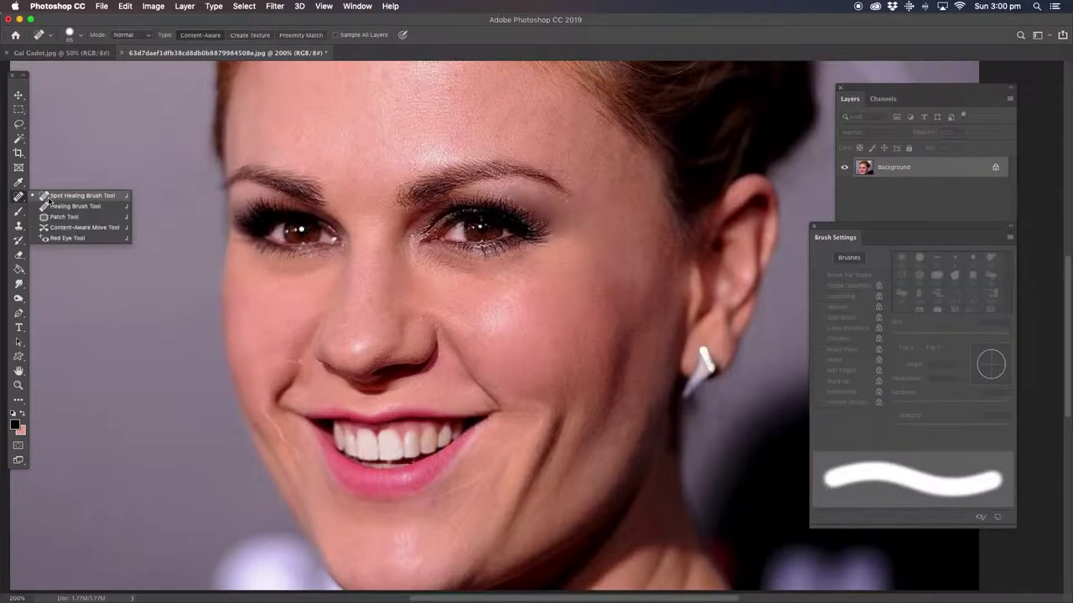
left_click(17, 385)
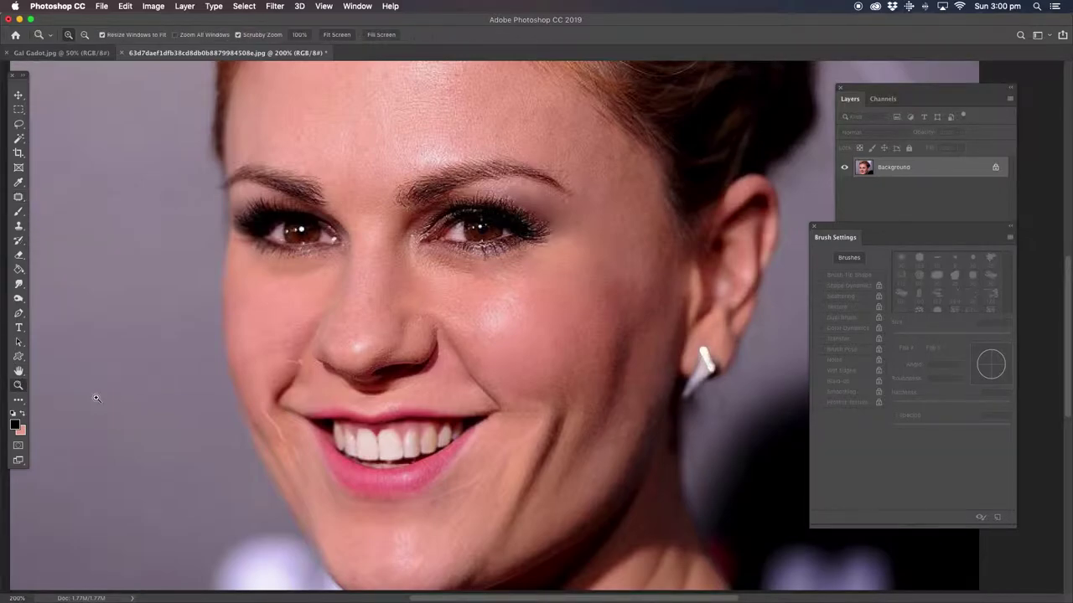
At 300% zoom, patch the blemish beside the mouth and the chin blemish.
left_click(491, 478)
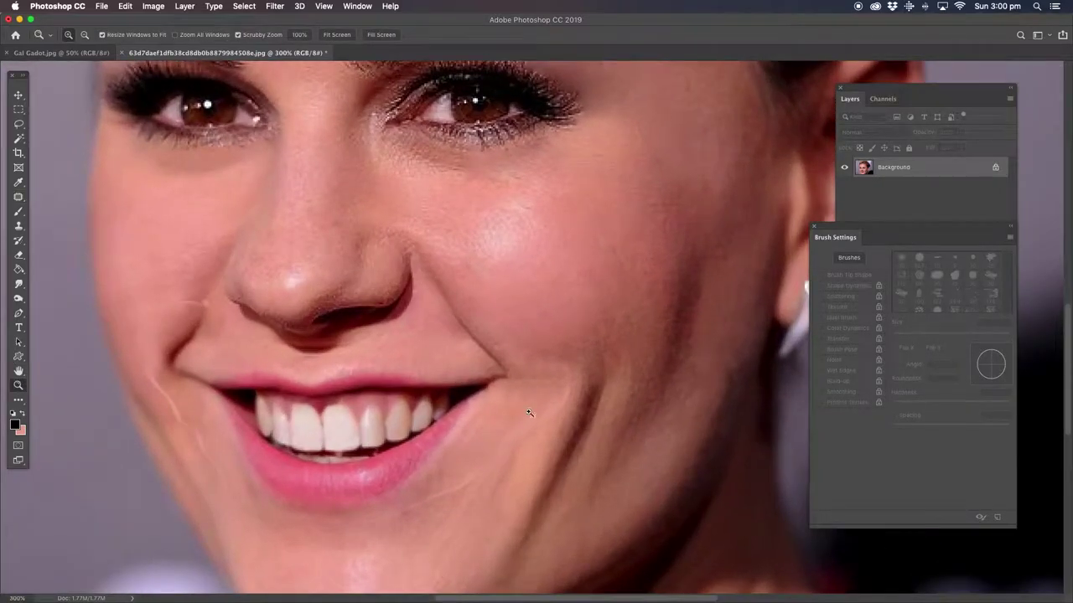
left_click(18, 199)
left_click_drag(187, 297, 204, 255)
key("super+d")
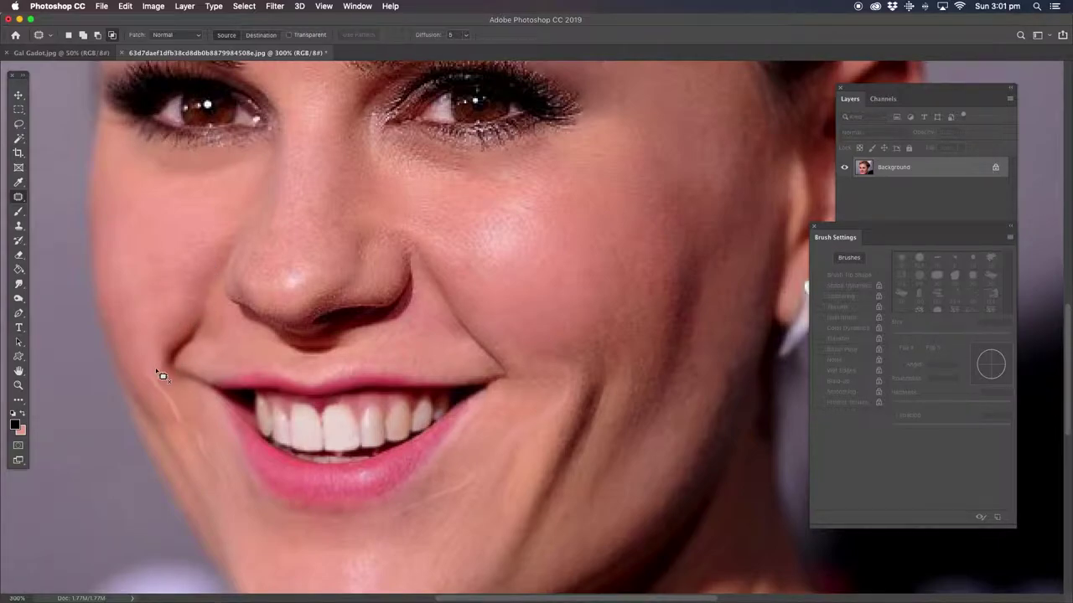
left_click_drag(156, 380, 148, 341)
key("super+d")
Patch the line running down from the mouth corner and the area below the lower lip.
left_click_drag(185, 409, 258, 553)
key("super+d")
mouse_move(194, 423)
left_mouse_down()
mouse_move(216, 494)
mouse_move(209, 450)
mouse_move(256, 549)
left_mouse_up()
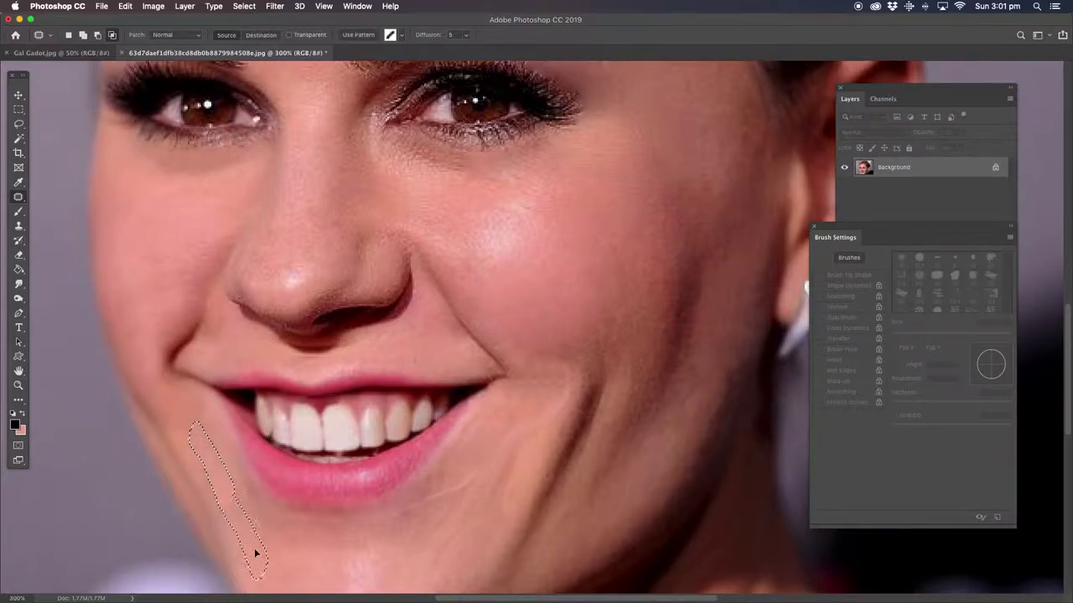
key("super+d")
mouse_move(243, 510)
left_mouse_down()
mouse_move(286, 526)
mouse_move(285, 555)
left_mouse_up()
key("super+d")
mouse_move(340, 523)
left_mouse_down()
mouse_move(460, 508)
mouse_move(391, 521)
mouse_move(474, 486)
mouse_move(452, 536)
left_mouse_up()
key("super+d")
Patch the lower cheek below the smile and a chin spot with skin from above.
key("super+d")
left_click_drag(513, 443, 599, 253)
key("super+d")
mouse_move(526, 408)
left_mouse_down()
mouse_move(566, 405)
mouse_move(557, 401)
mouse_move(457, 523)
left_mouse_up()
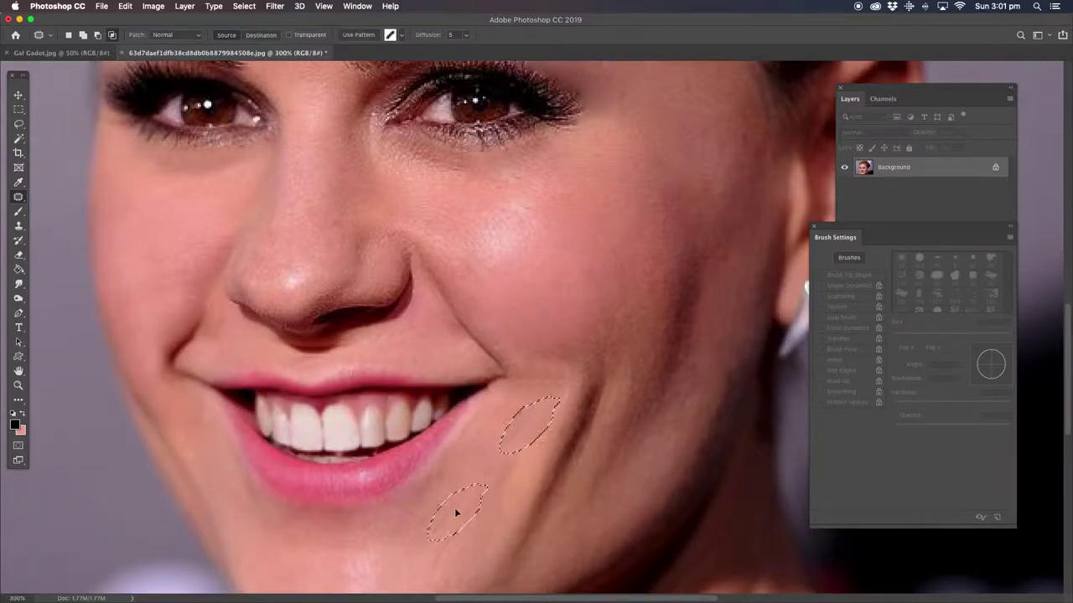
left_click_drag(486, 433, 587, 339)
key("super+d")
mouse_move(479, 491)
left_mouse_down()
mouse_move(431, 539)
mouse_move(457, 524)
mouse_move(583, 334)
left_mouse_up()
key("super+d")
Patch the remaining small spots on the cheek, deselecting after each.
left_click_drag(575, 392, 577, 290)
key("super+d")
mouse_move(567, 369)
left_mouse_down()
mouse_move(536, 352)
mouse_move(503, 442)
left_mouse_up()
key("super+d")
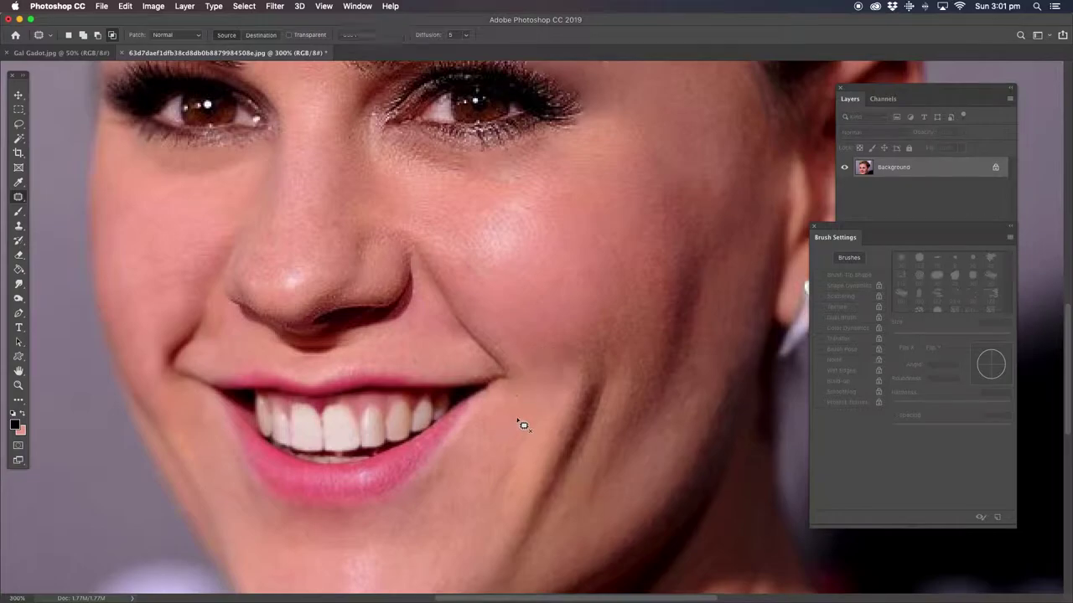
mouse_move(578, 387)
left_mouse_down()
mouse_move(565, 391)
mouse_move(566, 347)
mouse_move(554, 388)
mouse_move(557, 285)
left_mouse_up()
key("super+d")
key("super+d")
left_click(19, 385)
Zoom to 200% on the forehead and spot-heal blemishes near the hairline and right eyebrow.
left_click(336, 318, "alt")
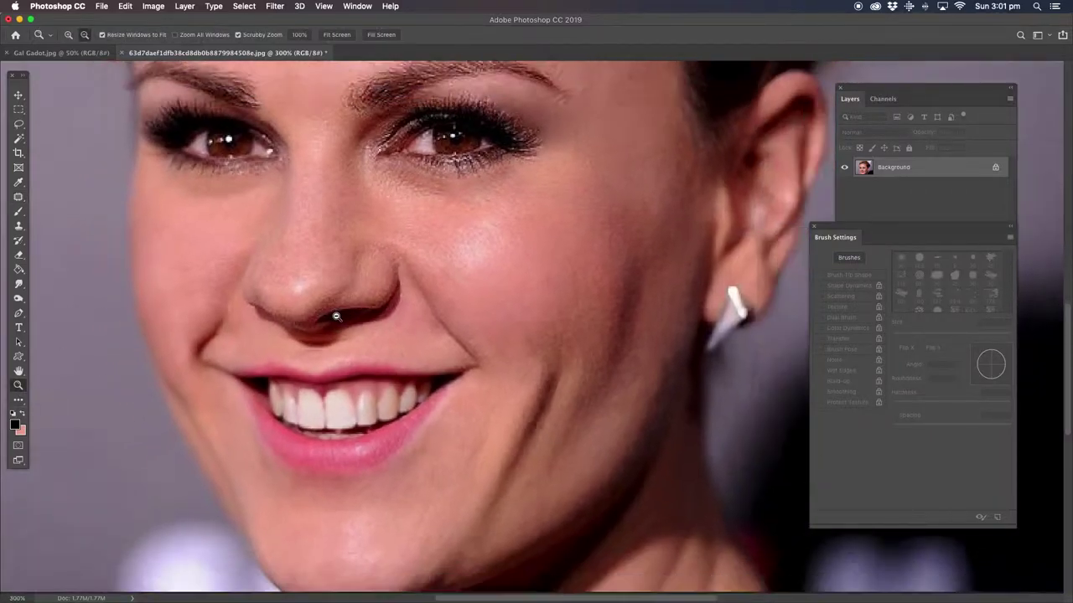
left_click(417, 270, "alt")
left_click_drag(551, 232, 477, 279)
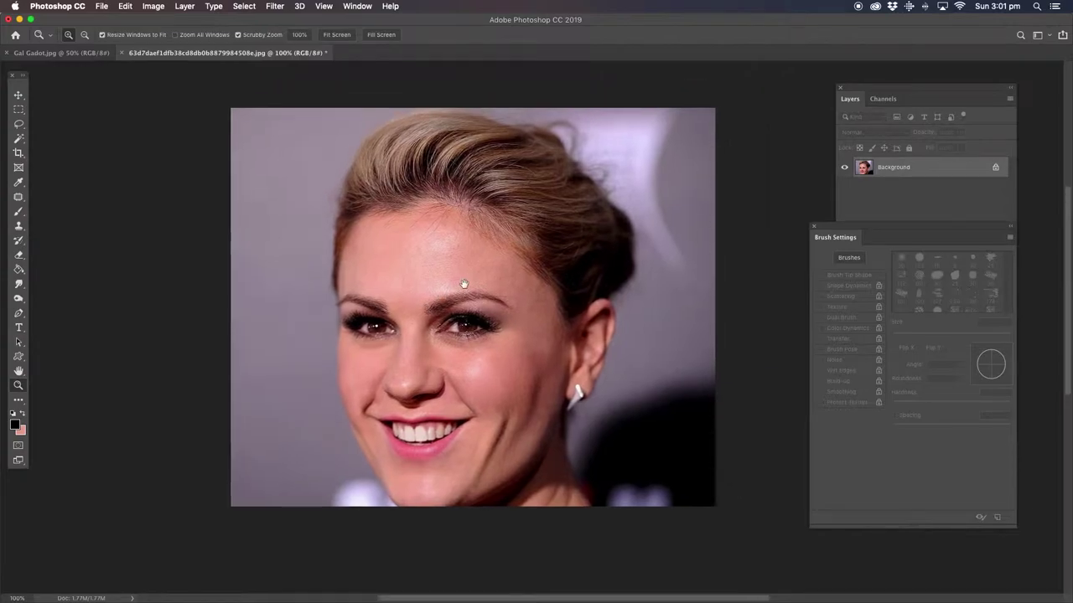
left_click(441, 310)
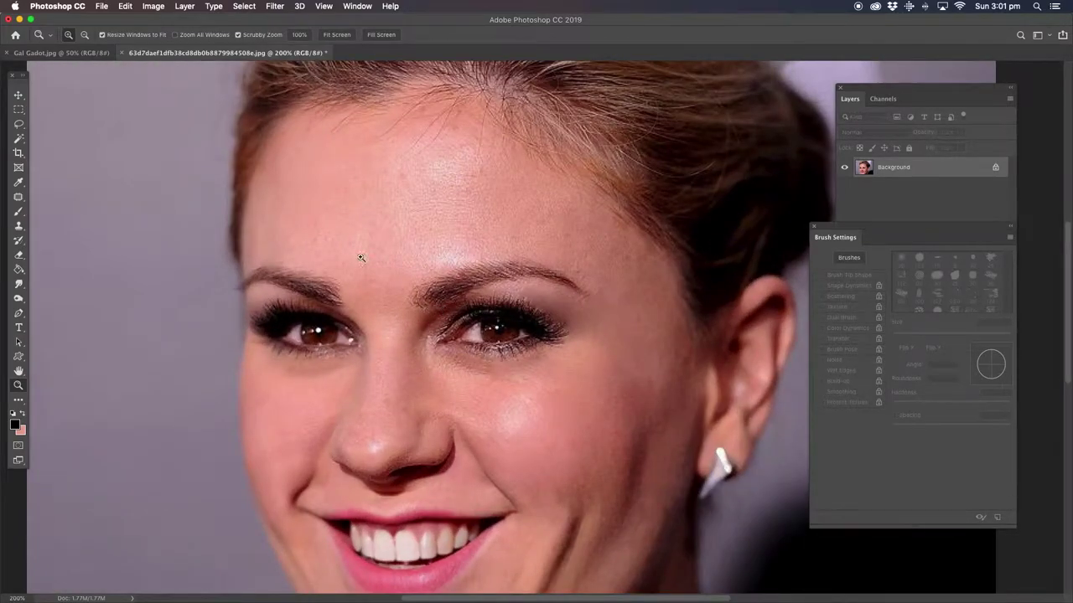
left_click_drag(19, 197, 110, 205)
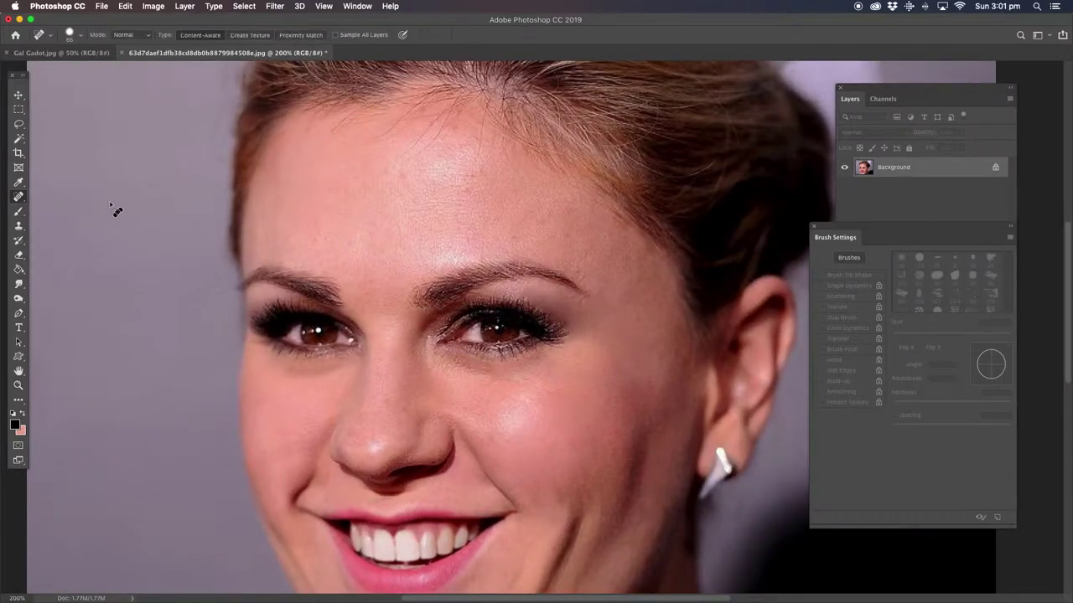
mouse_move(401, 198)
left_mouse_down()
mouse_move(410, 208)
mouse_move(407, 199)
mouse_move(469, 178)
left_mouse_up()
left_click(404, 171)
left_click(391, 139)
left_click(636, 277)
Zoom back out to the whole portrait and open the Filter menu.
left_click(18, 385)
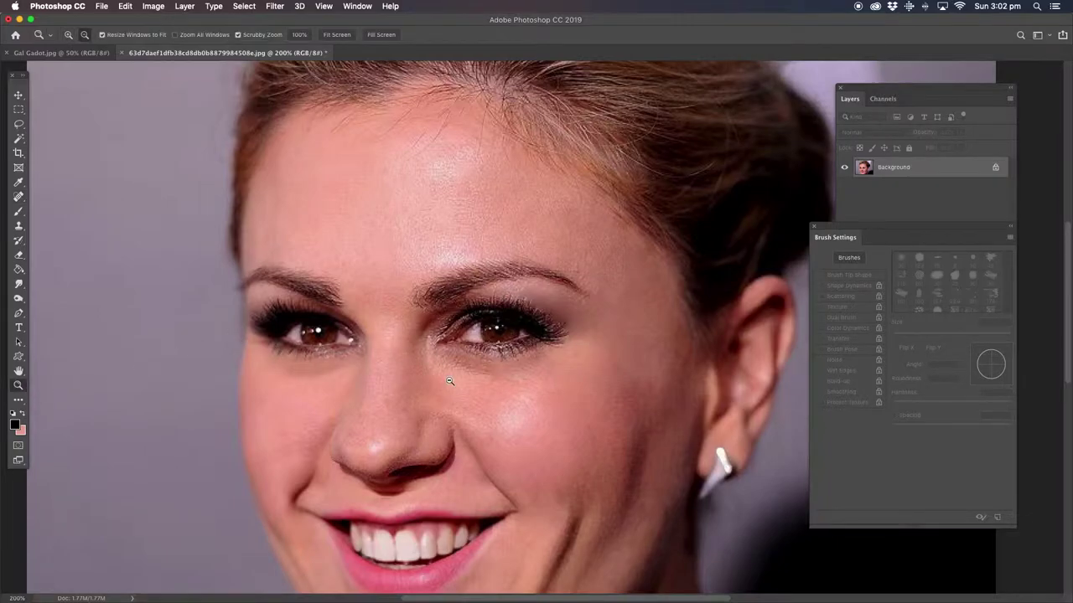
left_click(450, 380, "alt")
left_click_drag(476, 402, 432, 382)
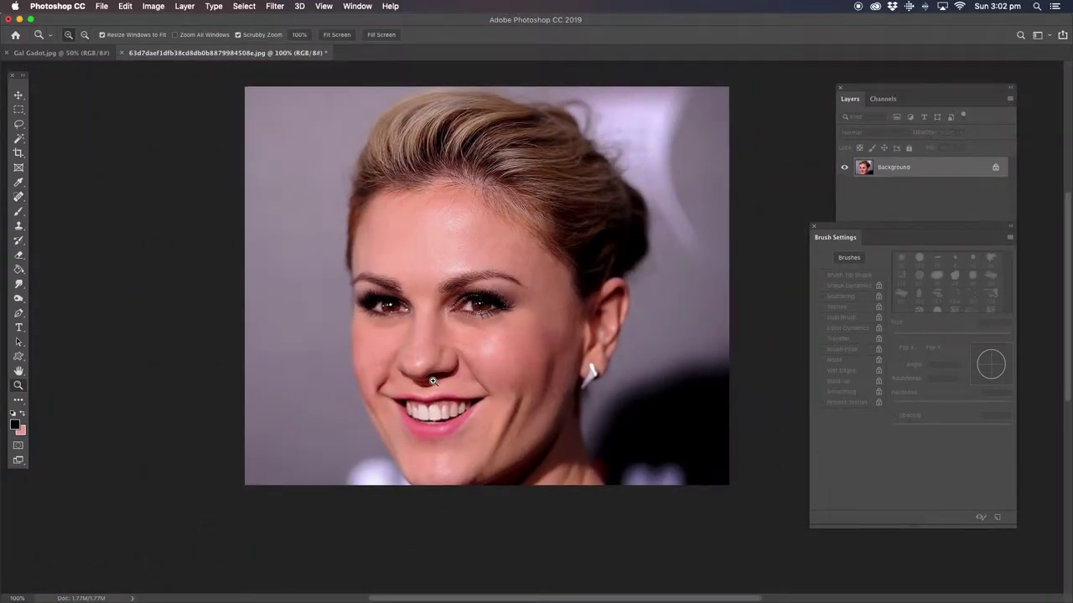
left_click(277, 7)
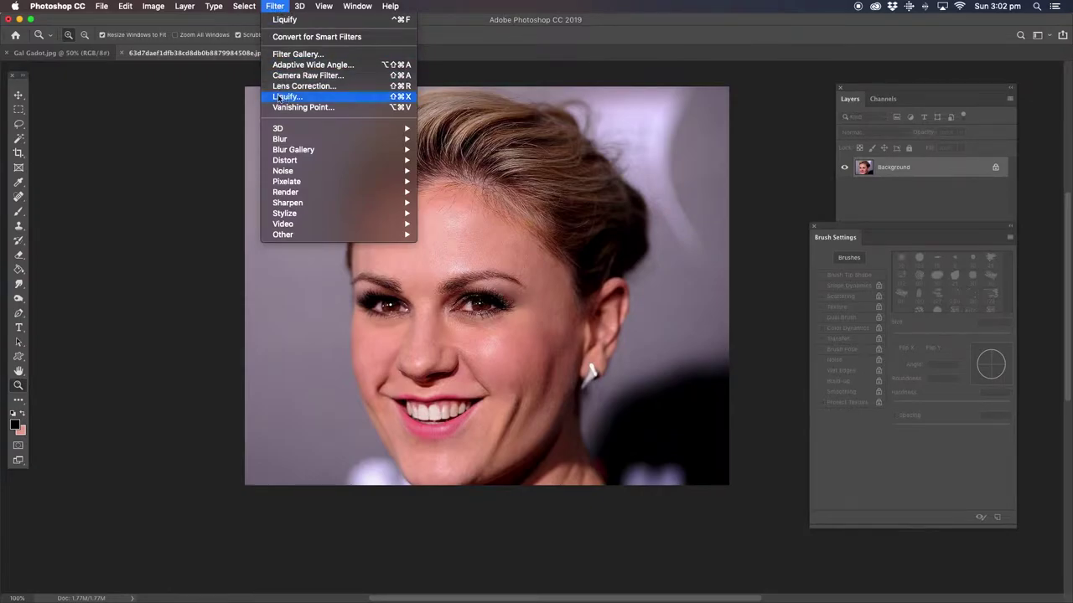
In Liquify, magnify the nose and set Face-Aware Nose Height to 43, then apply.
left_click(284, 98)
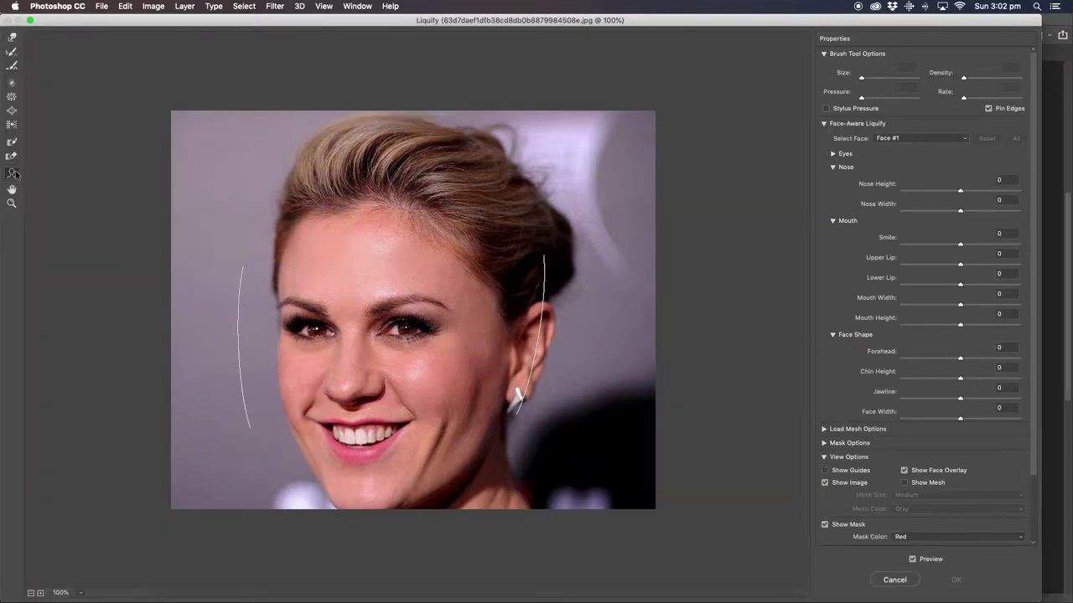
left_click(11, 203)
left_click(363, 372)
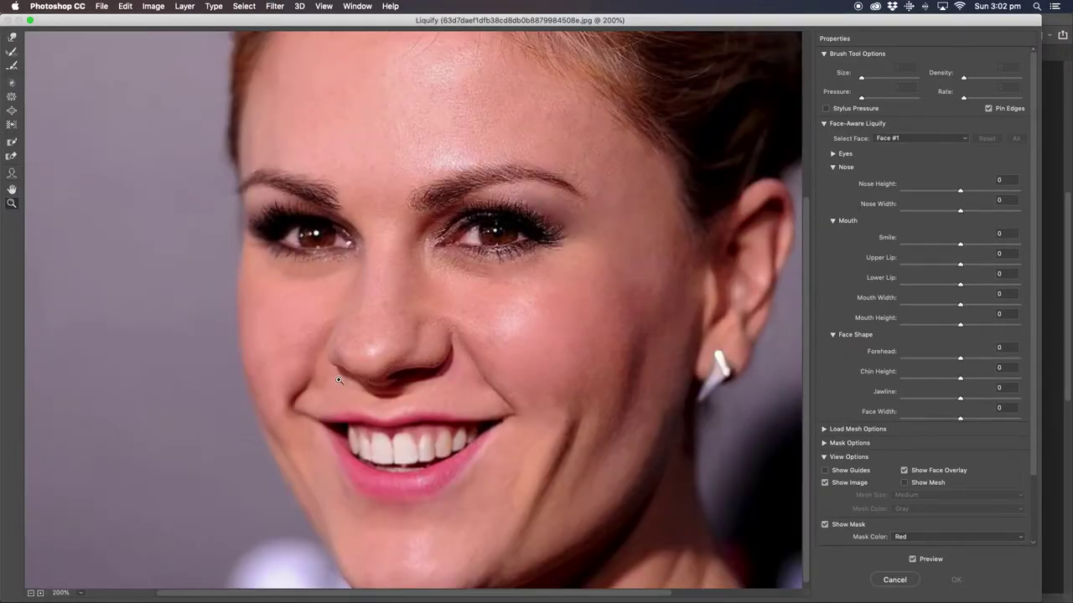
left_click(11, 173)
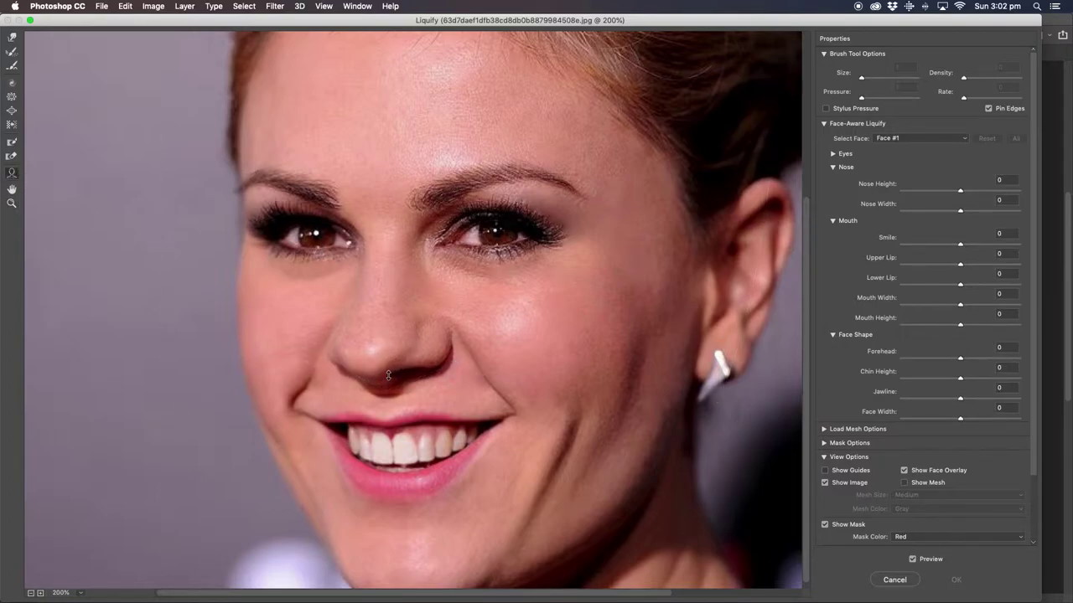
left_click_drag(388, 372, 389, 356)
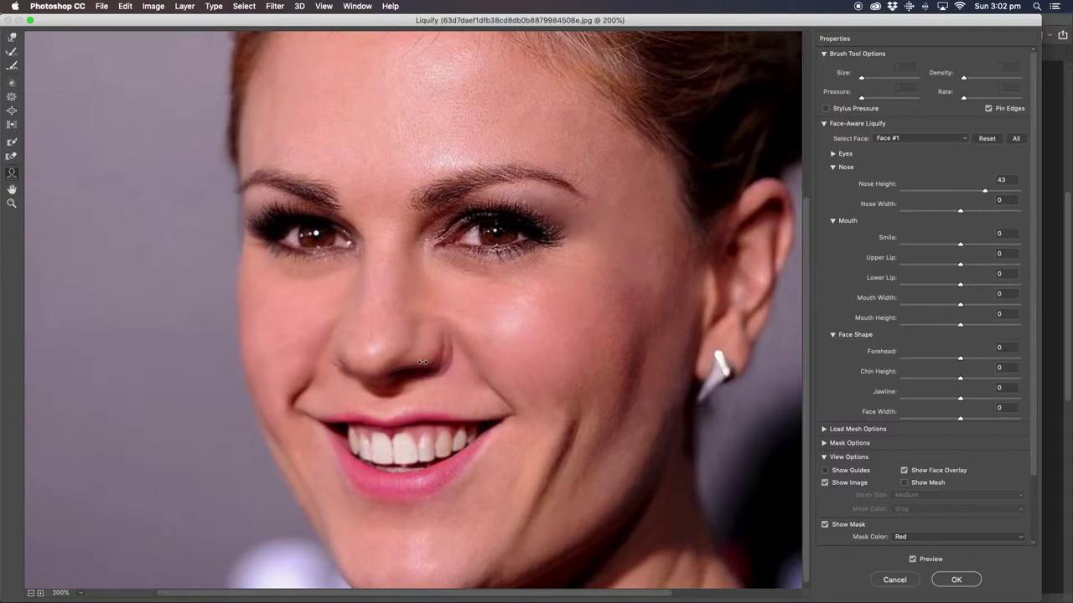
key("Return")
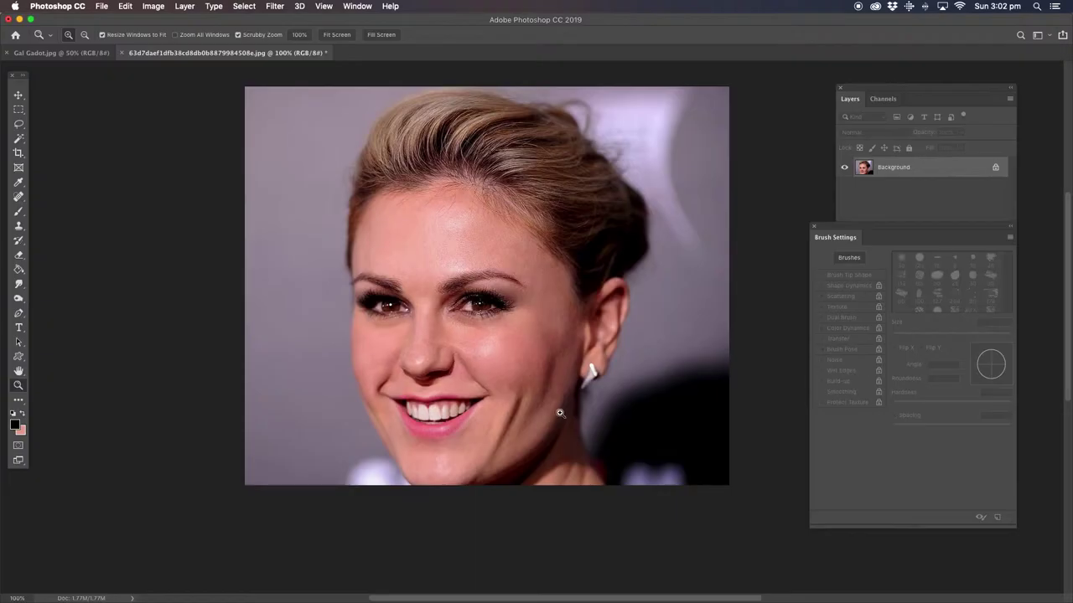
Zoom in under the nose and patch away the dark shading above the upper lip.
left_click(445, 376)
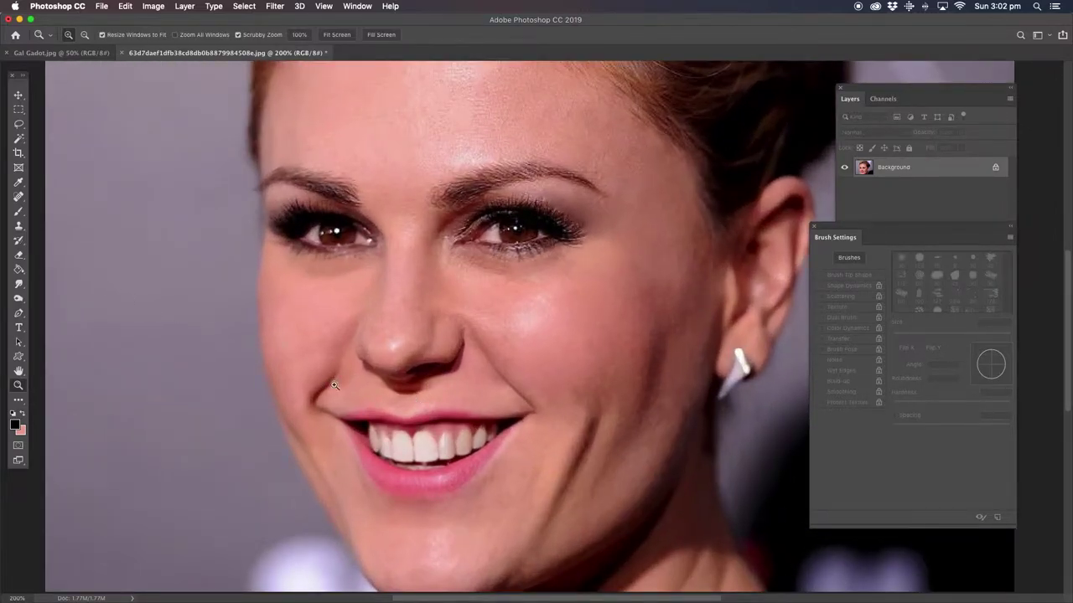
left_click(421, 414)
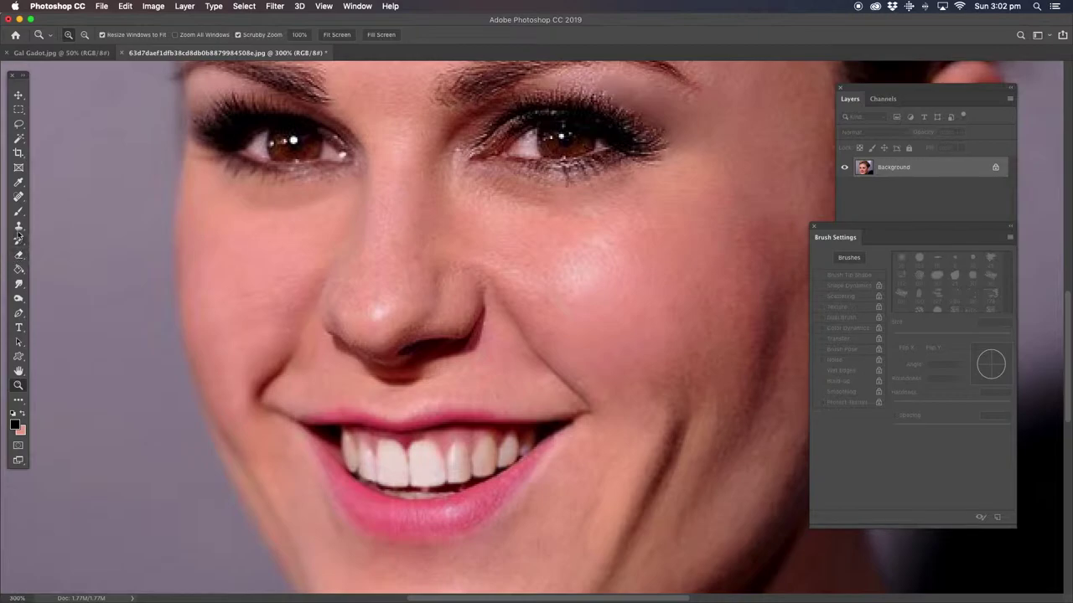
left_click_drag(18, 196, 75, 216)
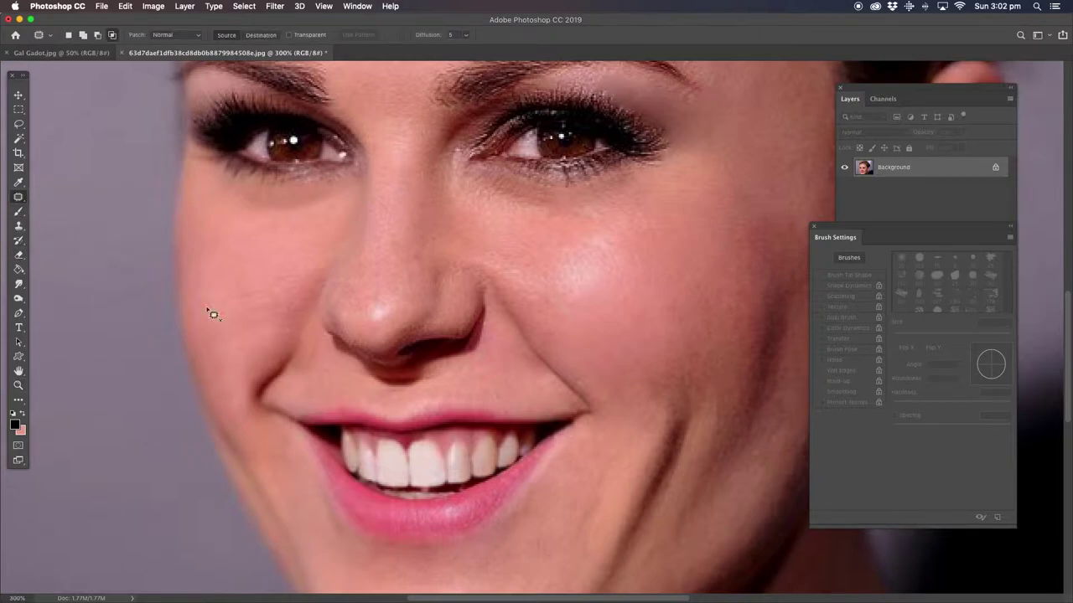
left_click_drag(372, 381, 485, 383)
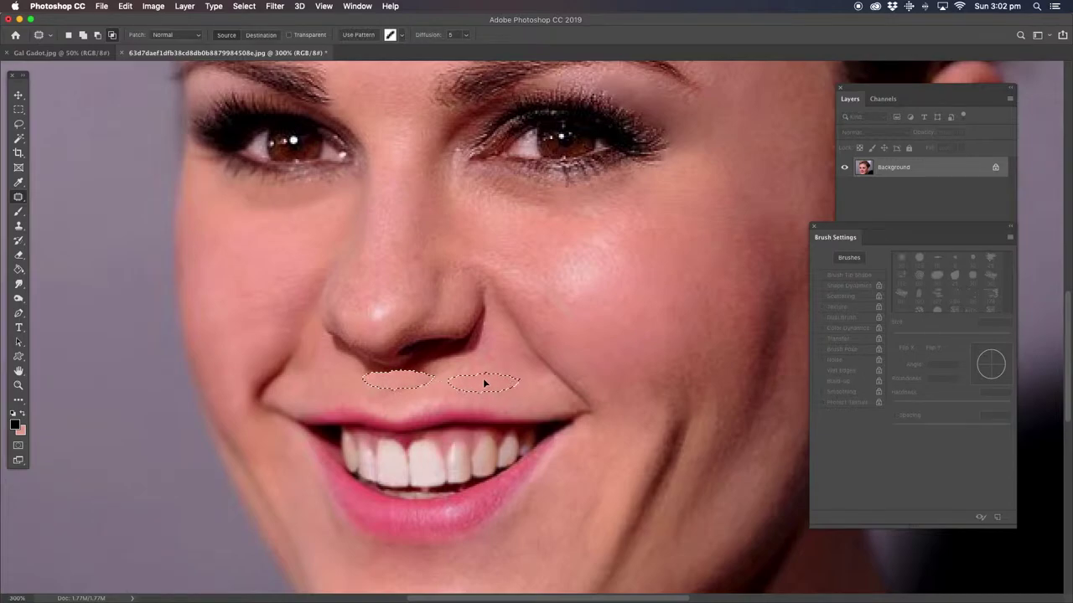
key("super+d")
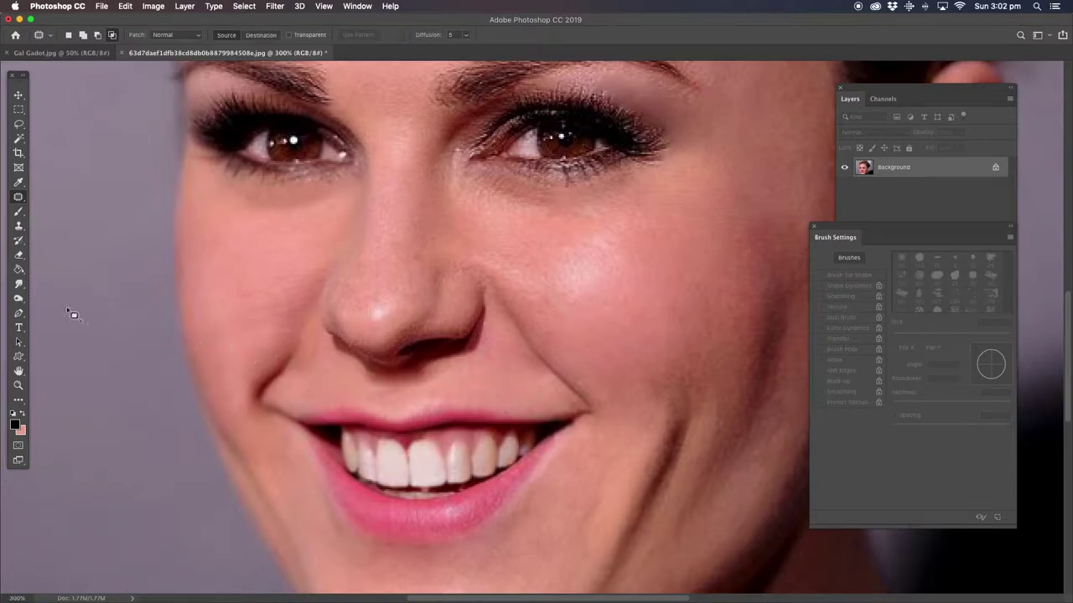
Set up the Smudge tool with a 17 px brush and zoom out to the whole photo.
left_click(18, 283)
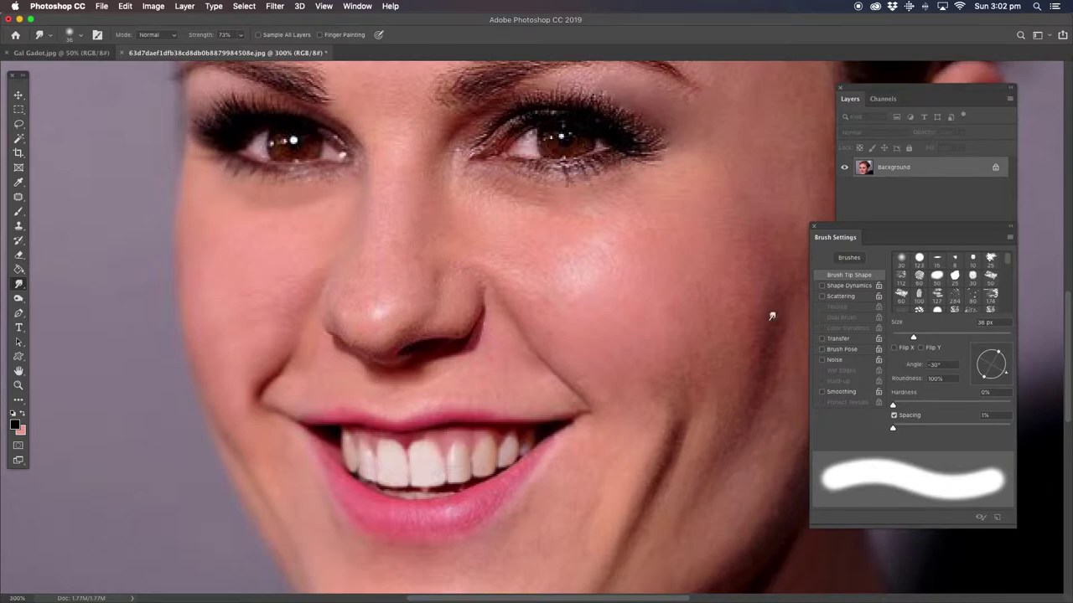
left_click_drag(903, 336, 901, 336)
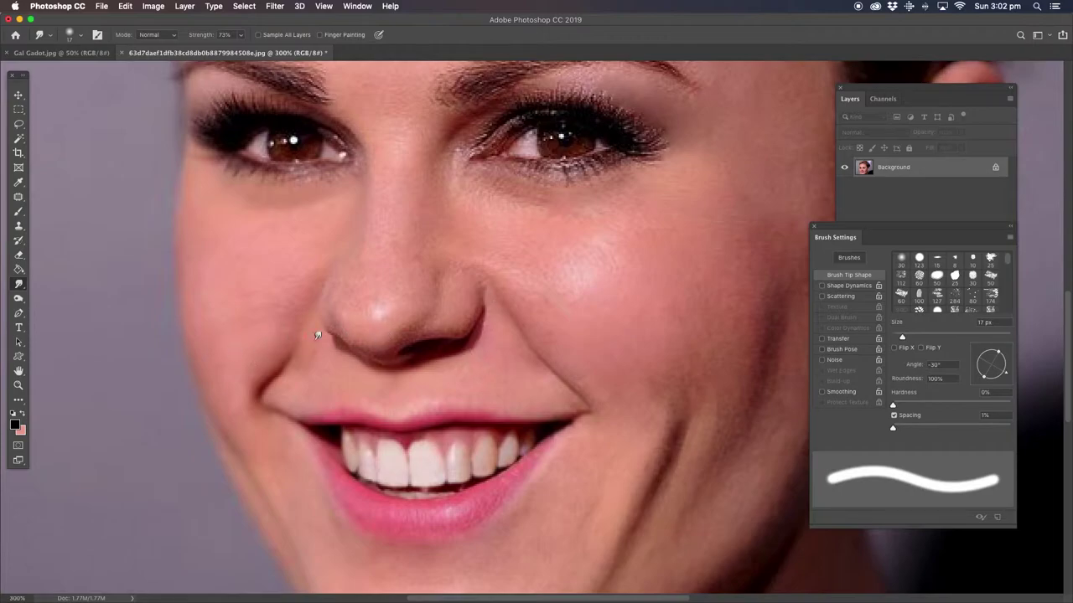
double_click(19, 385)
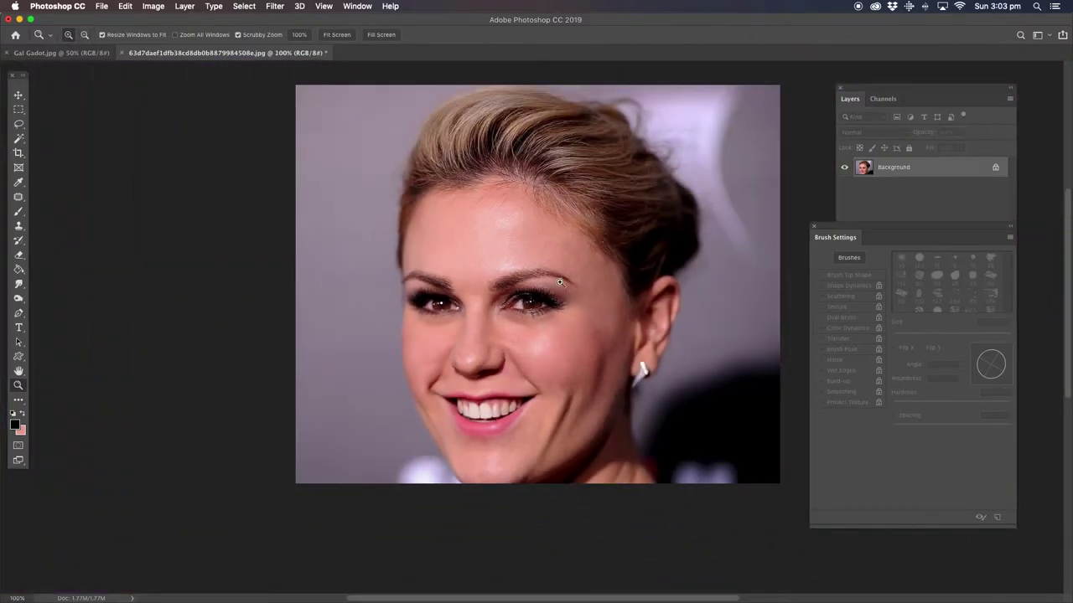
Open Liquify at 200% and set Face-Aware Jawline to -28, then click OK.
left_click_drag(560, 282, 468, 307)
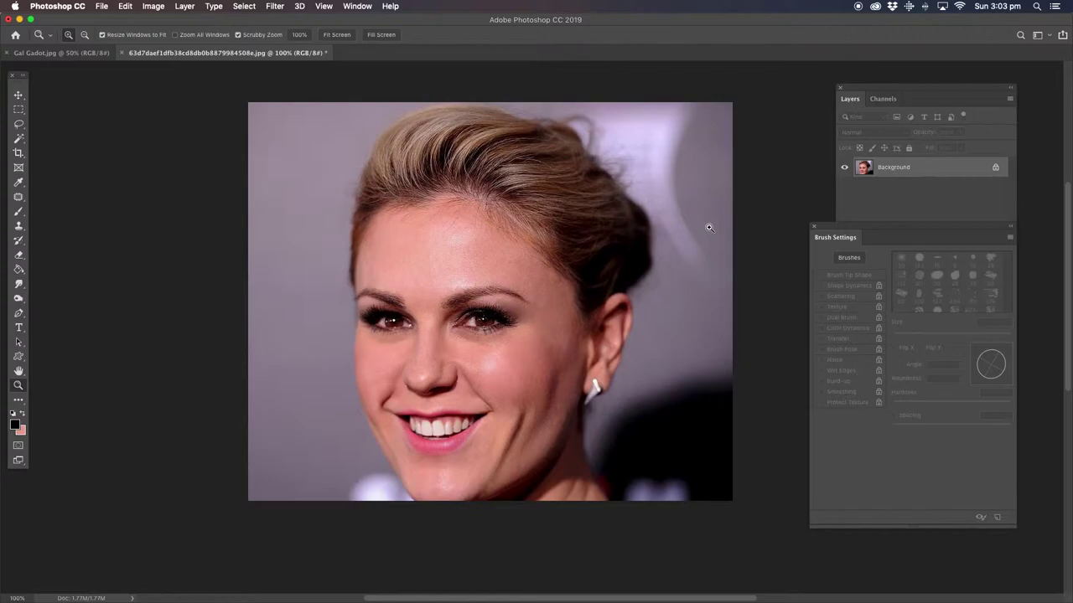
left_click(275, 6)
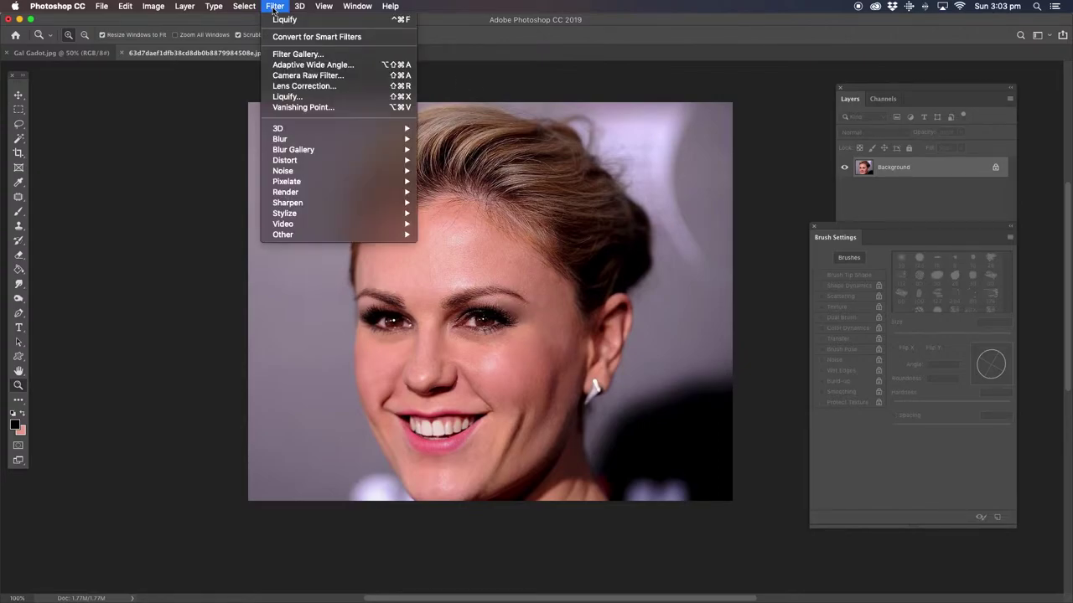
left_click(300, 98)
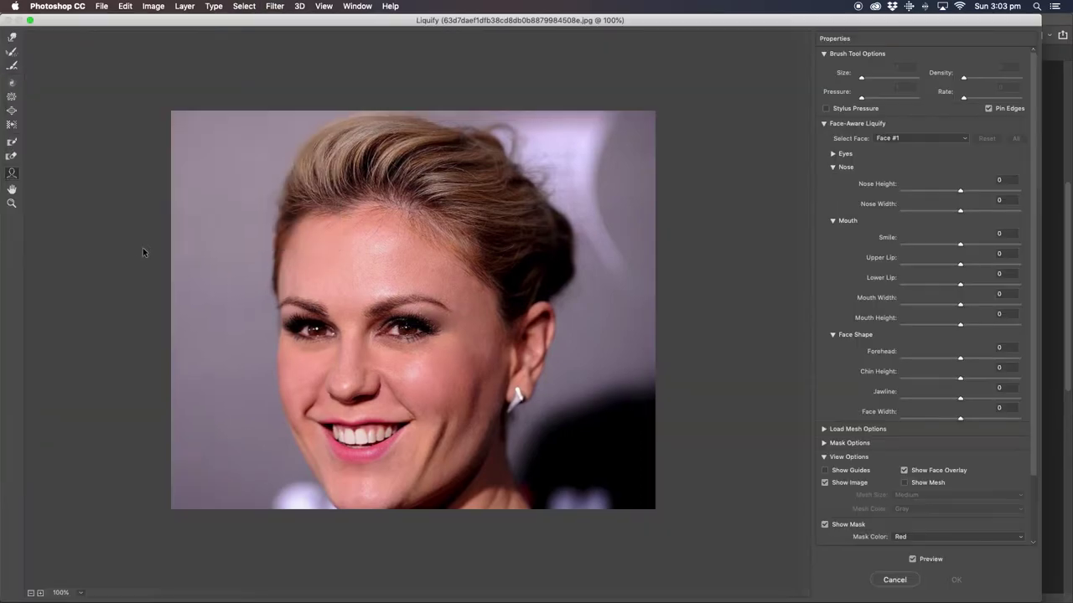
left_click(12, 203)
left_click(405, 460)
left_click(13, 174)
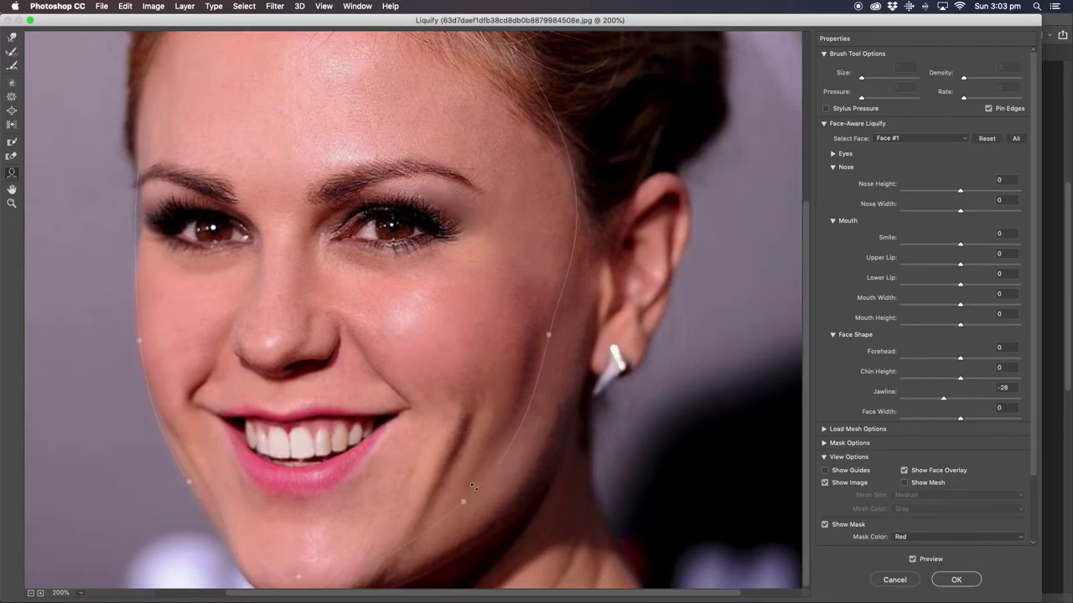
left_click_drag(461, 496, 446, 495)
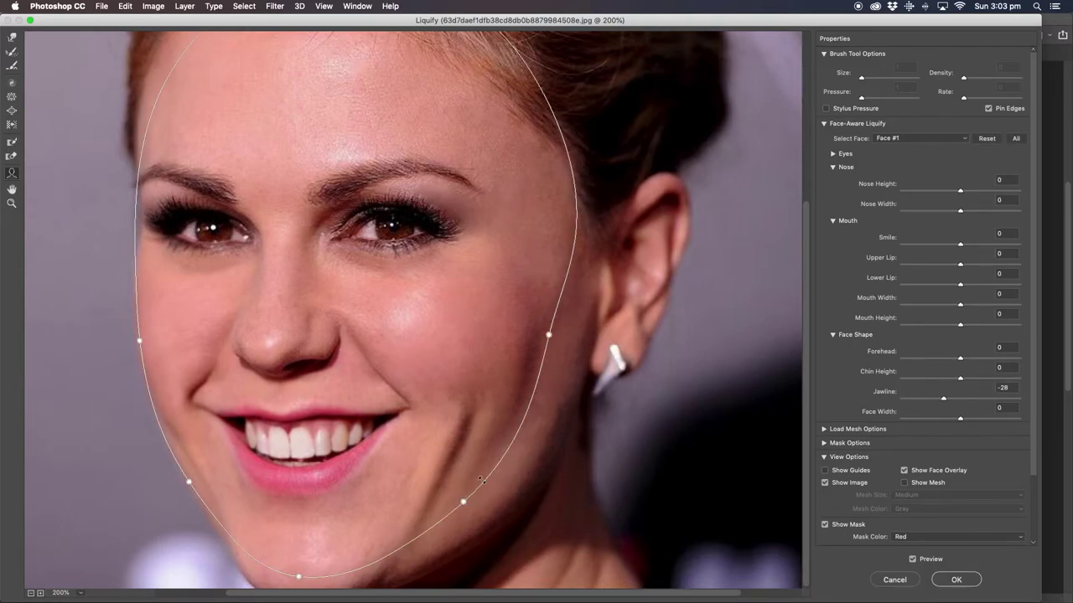
left_click(957, 580)
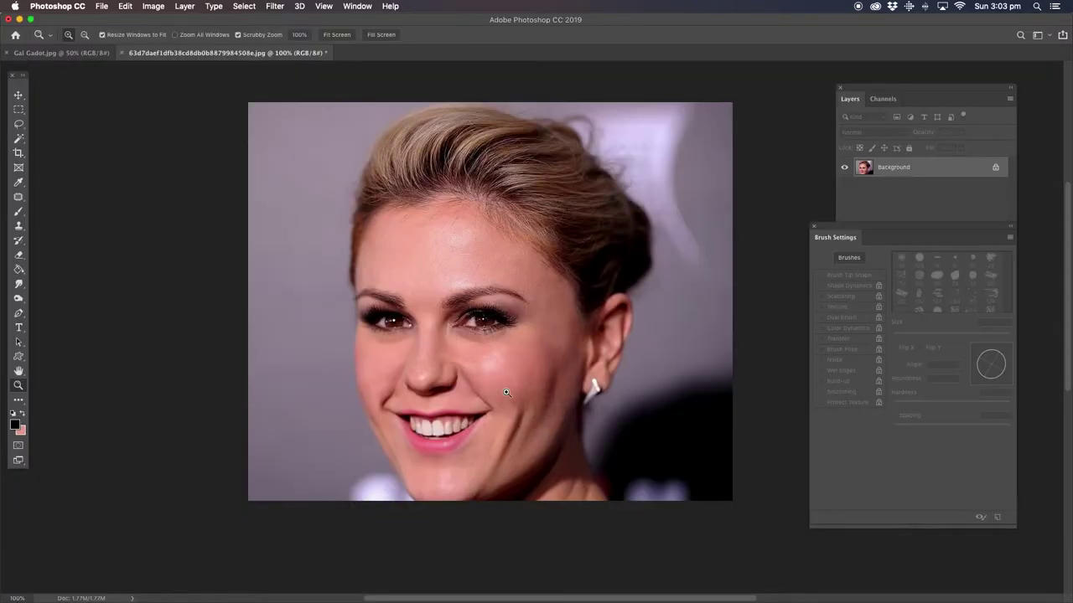
At 200% zoom, patch the cheek crease and the line along the right jaw.
left_click(561, 473)
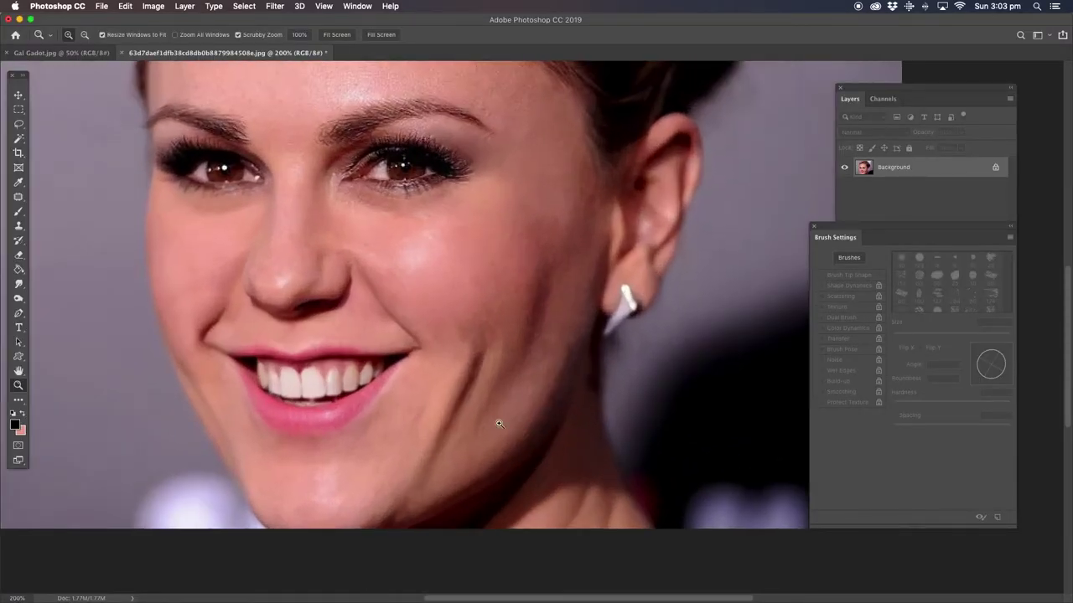
left_click(19, 196)
mouse_move(498, 364)
left_mouse_down()
mouse_move(500, 424)
mouse_move(503, 262)
left_mouse_up()
key("ctrl+d")
left_click_drag(493, 397, 512, 268)
key("ctrl+d")
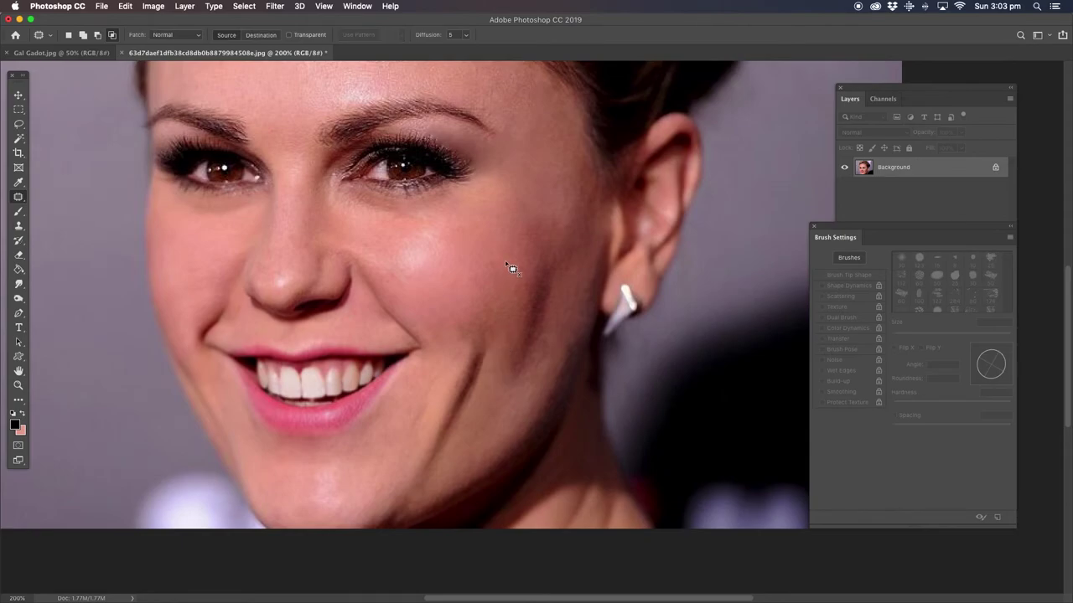
mouse_move(536, 406)
left_mouse_down()
mouse_move(553, 377)
mouse_move(549, 352)
left_mouse_up()
key("ctrl+d")
Zoom out to the whole photo and bring its top edge into view.
left_click(19, 386)
left_click(431, 380, "alt")
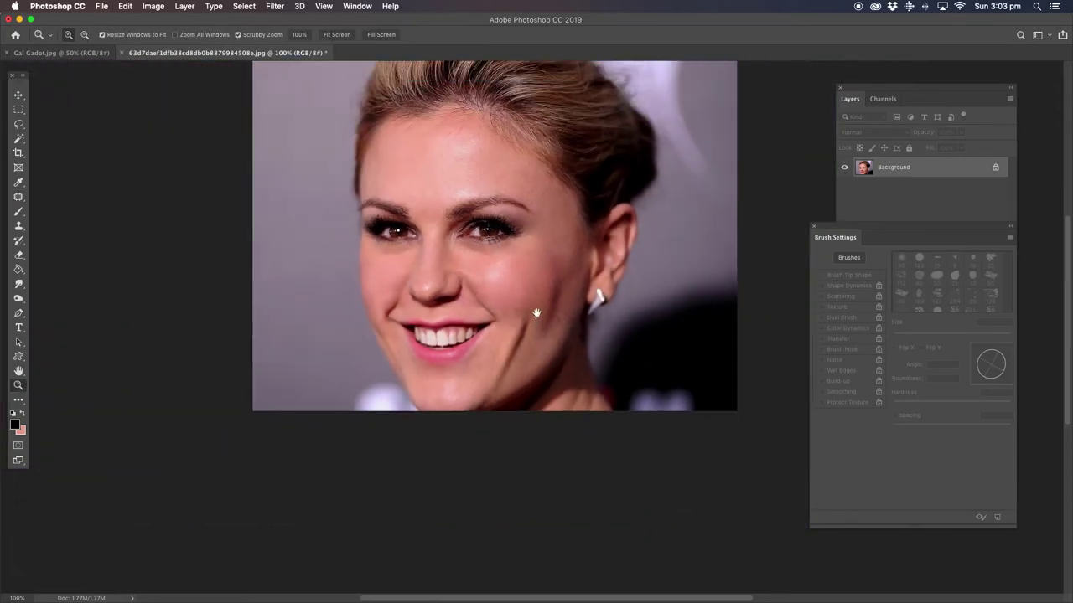
left_click_drag(537, 314, 497, 383)
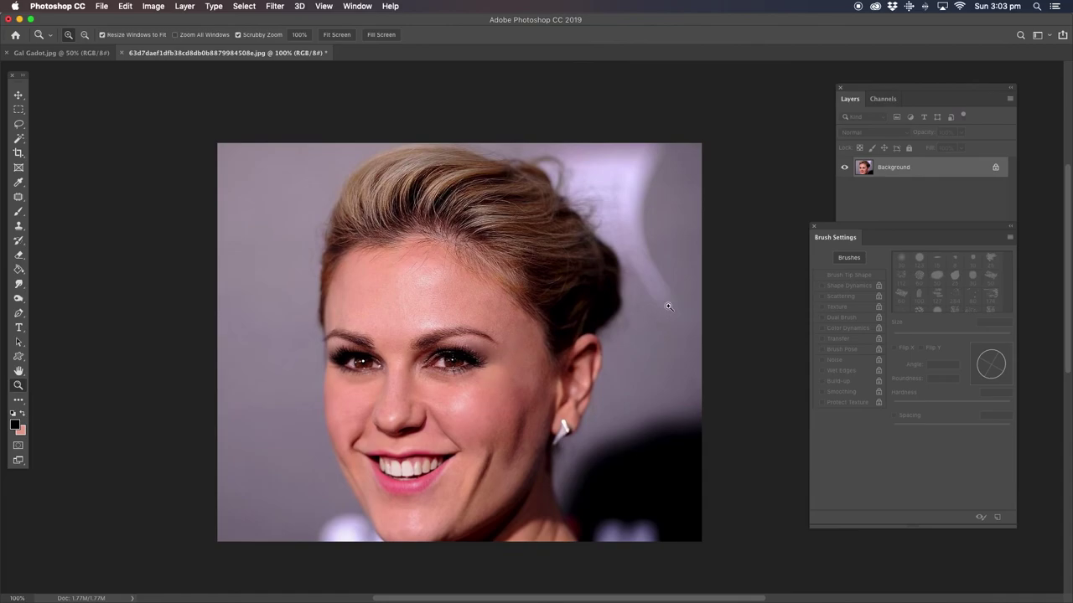